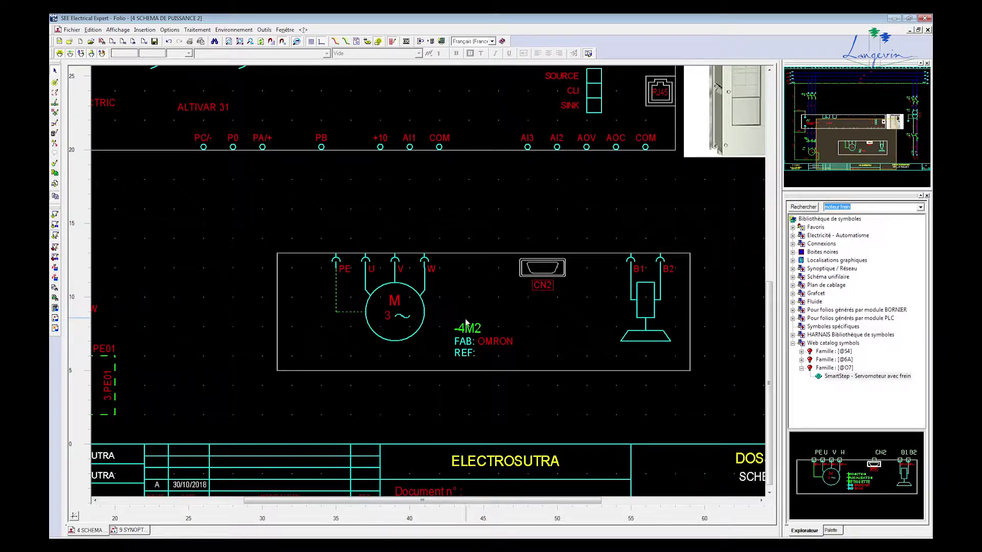
pyautogui.moveTo(467, 320)
pyautogui.click(239, 31)
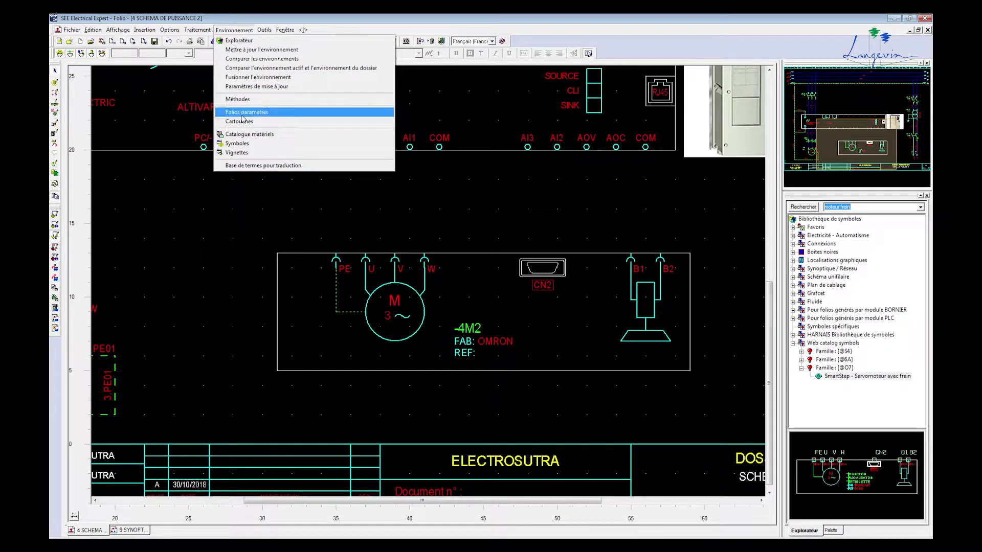
pyautogui.click(239, 139)
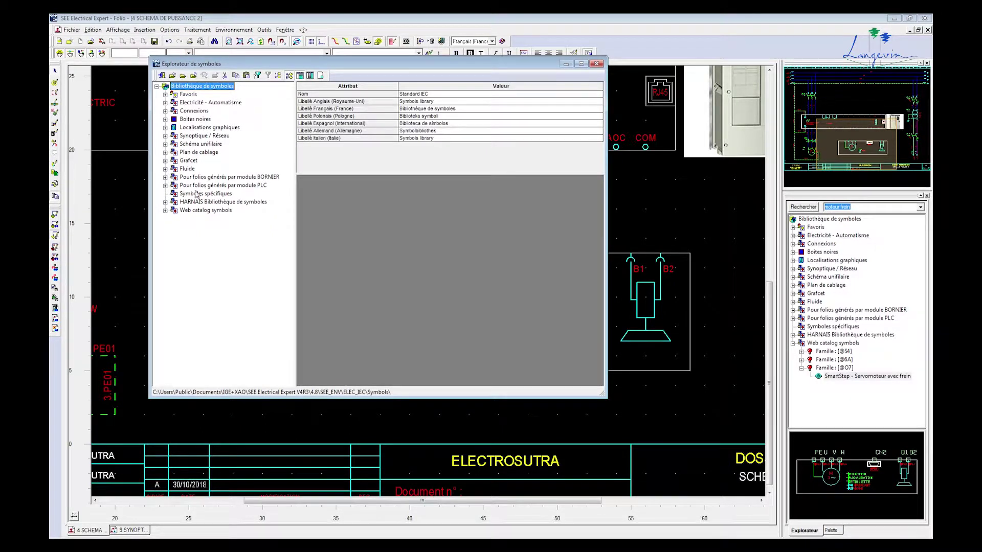
pyautogui.click(165, 210)
pyautogui.click(173, 236)
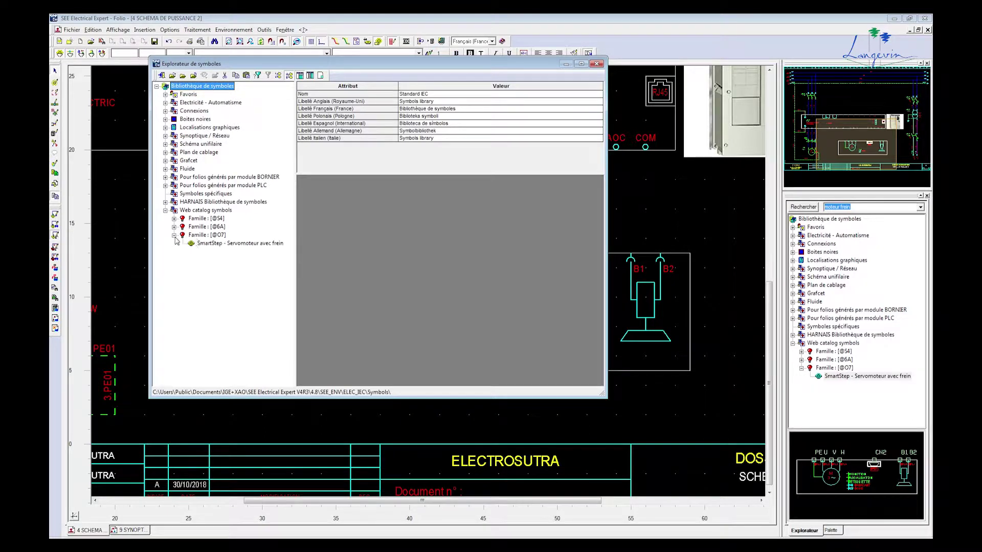
pyautogui.click(203, 244)
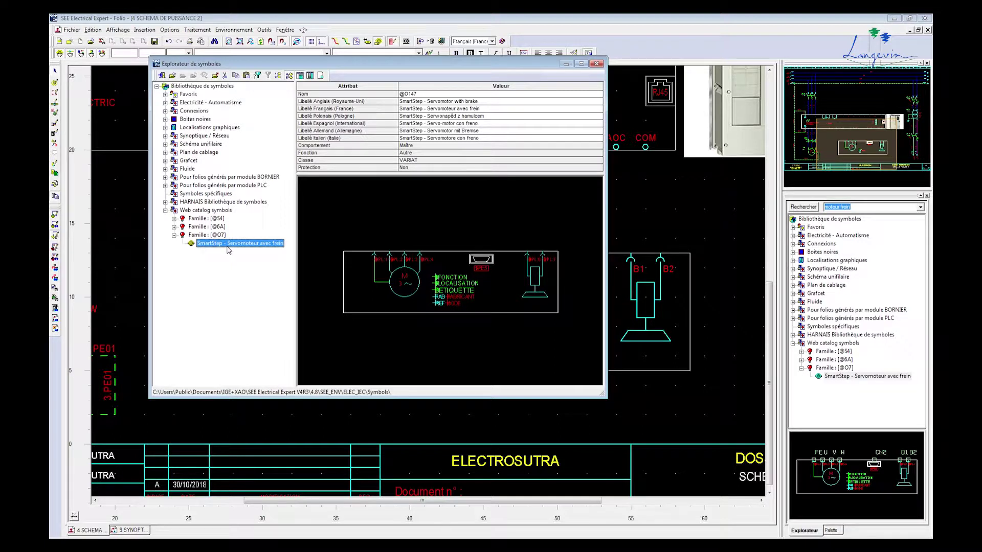
pyautogui.rightClick(228, 246)
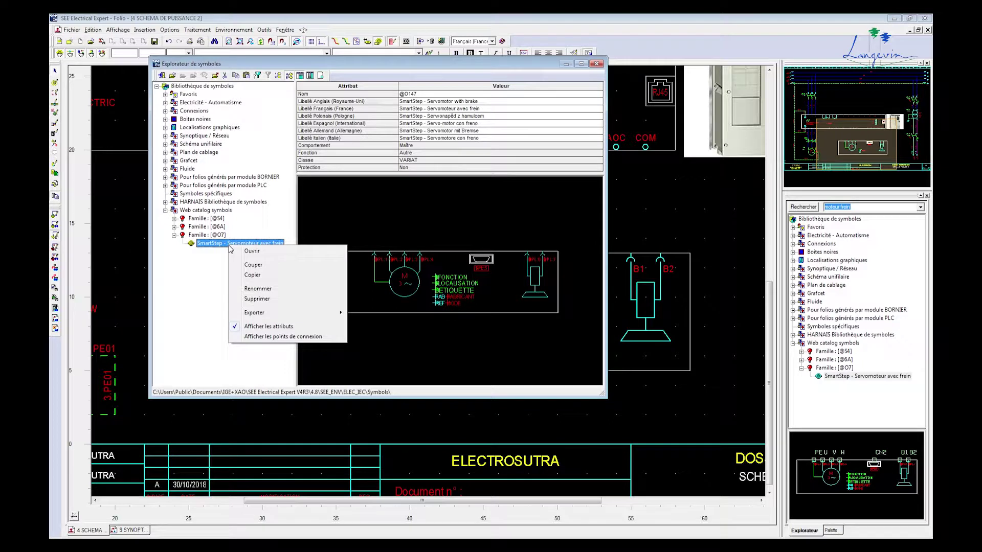
pyautogui.click(251, 276)
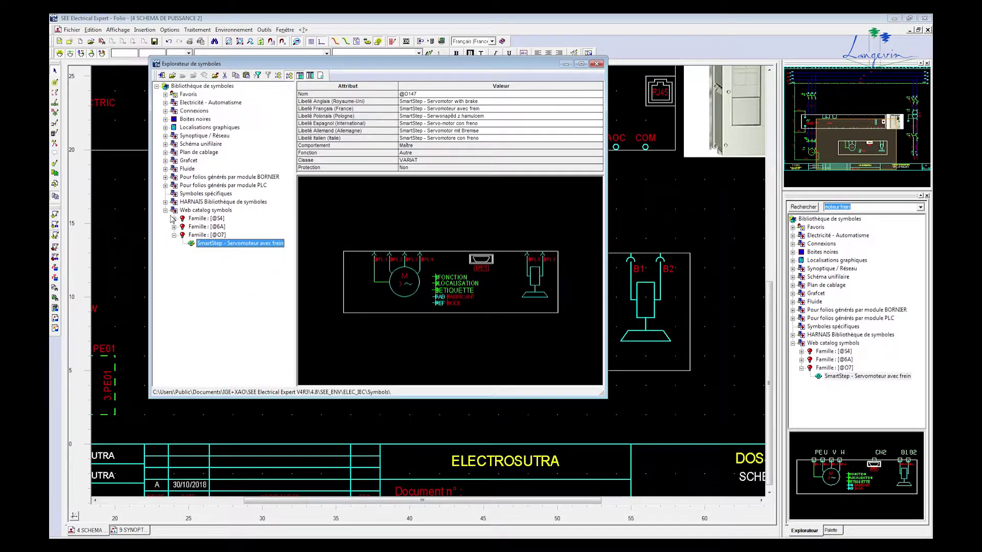
# - Create a new binder at the root of the symbol library, named with the person's first name
pyautogui.doubleClick(195, 210)
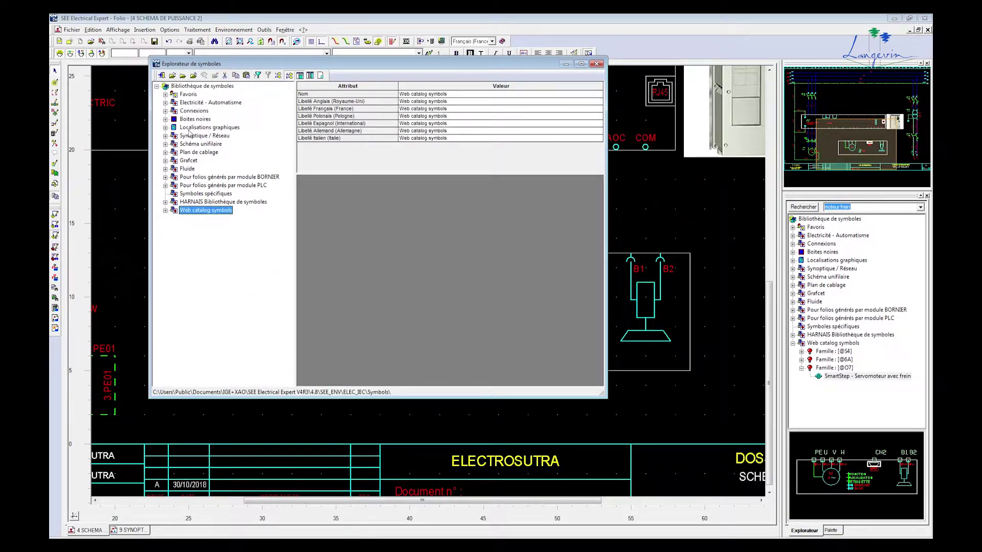
pyautogui.click(192, 87)
pyautogui.rightClick(192, 89)
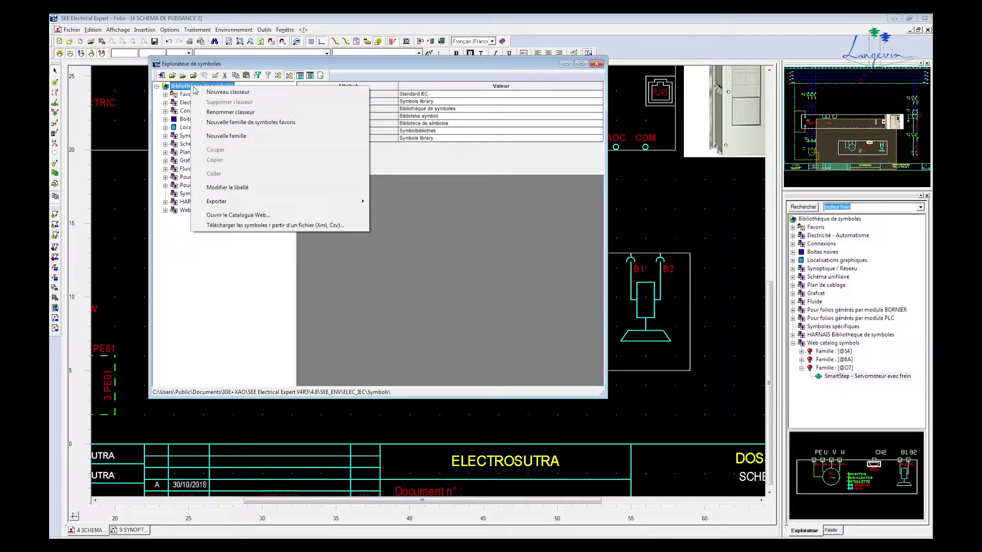
pyautogui.click(222, 94)
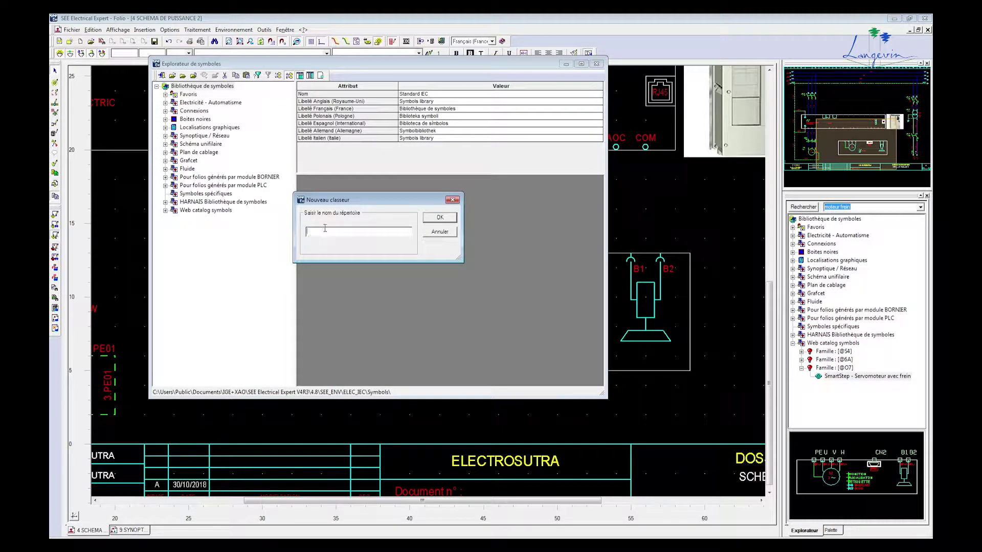
pyautogui.write('YAn')
pyautogui.click(438, 217)
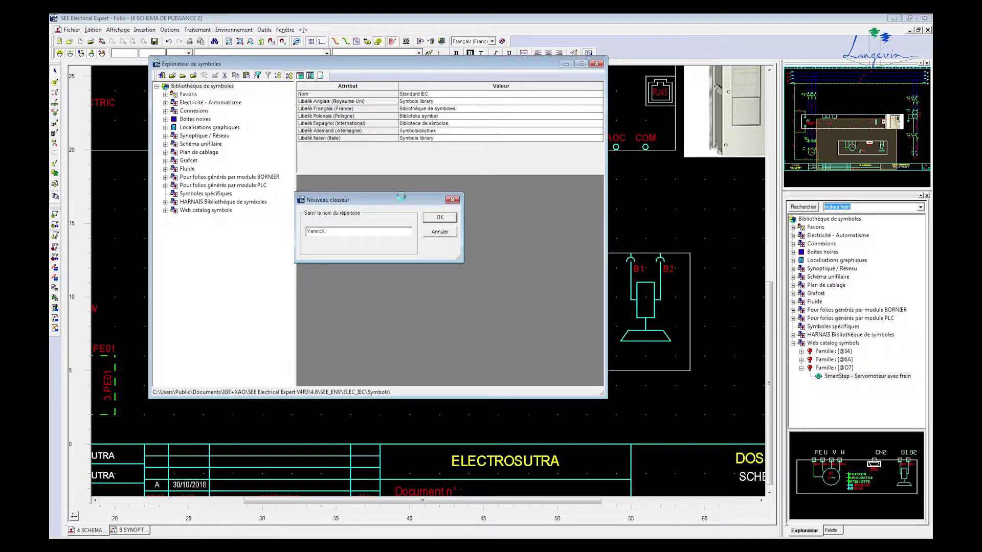
# - Create a new family in the new binder with both name and label set to Tuto
pyautogui.rightClick(188, 219)
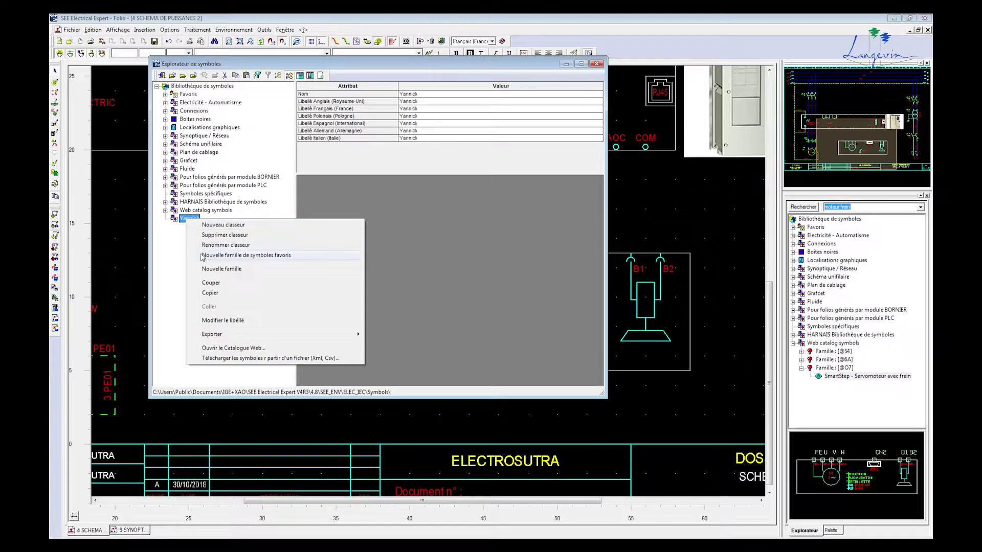
pyautogui.click(209, 273)
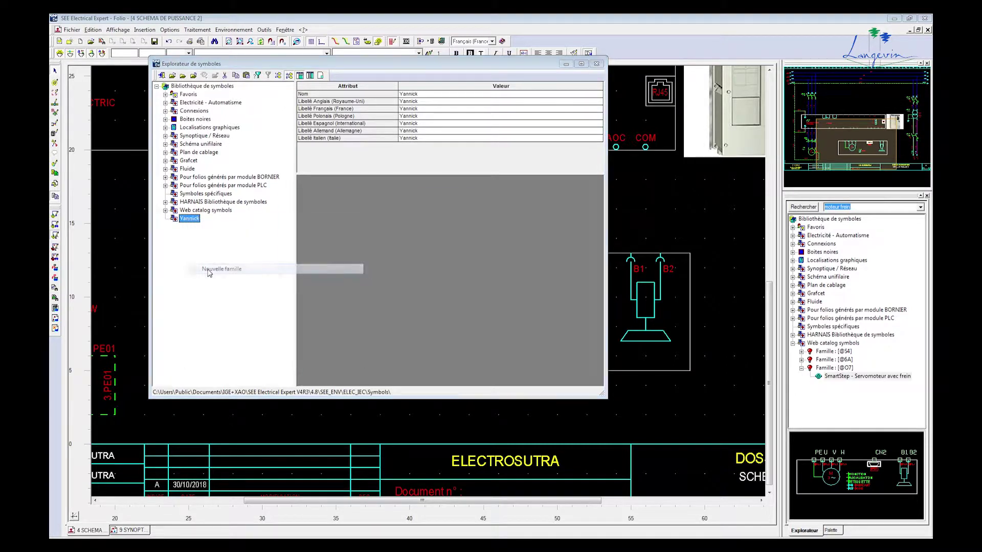
pyautogui.write('M')
pyautogui.press('BackSpace')
pyautogui.press('BackSpace')
pyautogui.write('Tuto')
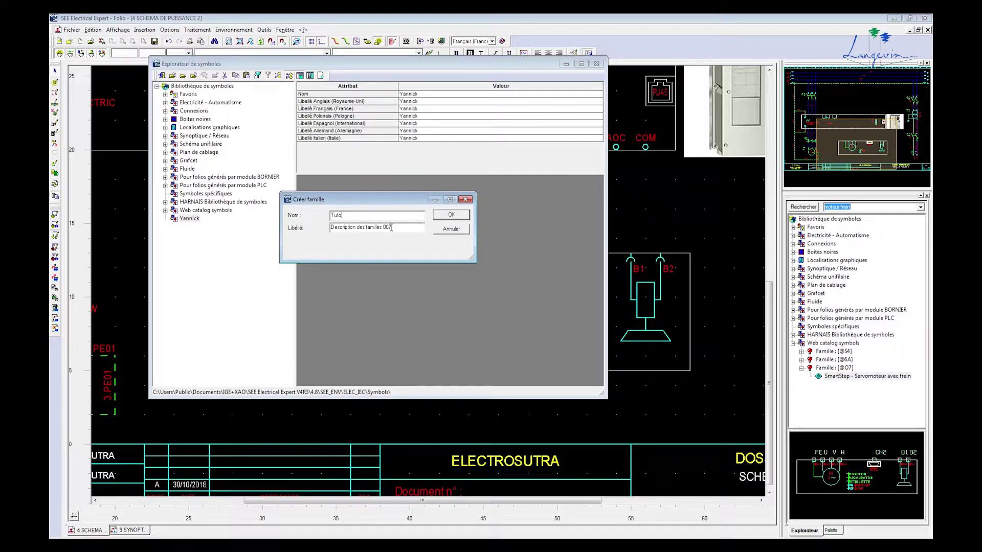
pyautogui.press('Tab')
pyautogui.write('Tuto')
pyautogui.click(447, 215)
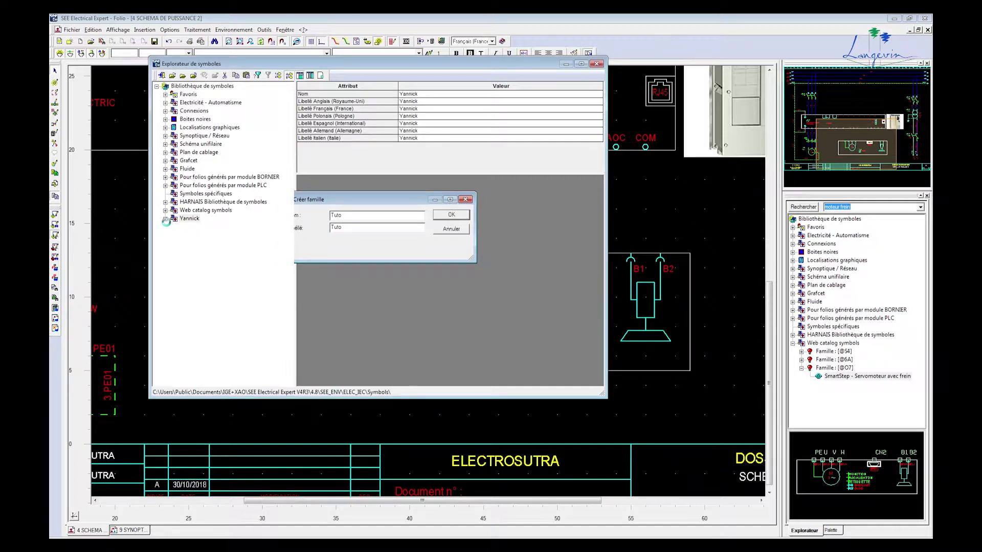
# - Paste the copied servomotor symbol into the Tuto family and show its properties
pyautogui.rightClick(193, 227)
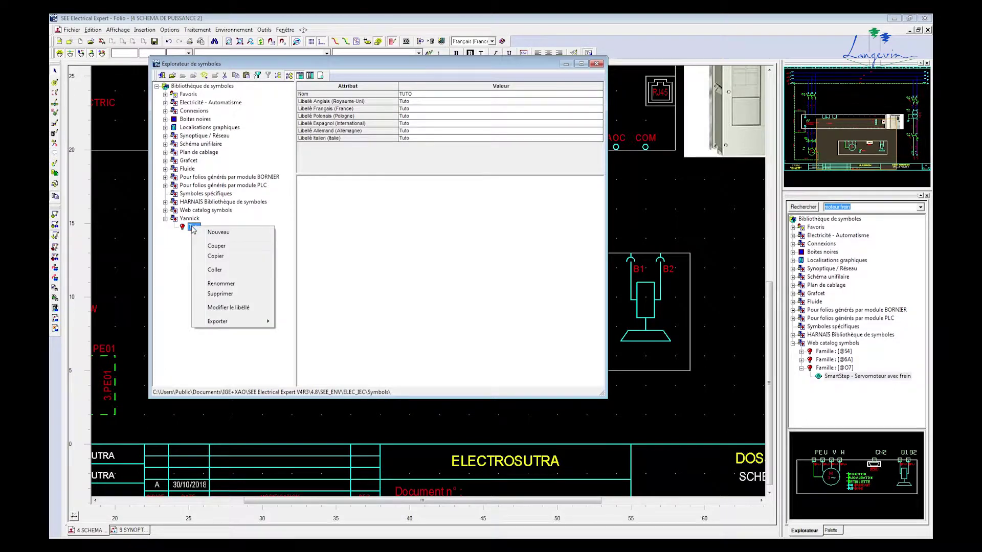
pyautogui.click(212, 269)
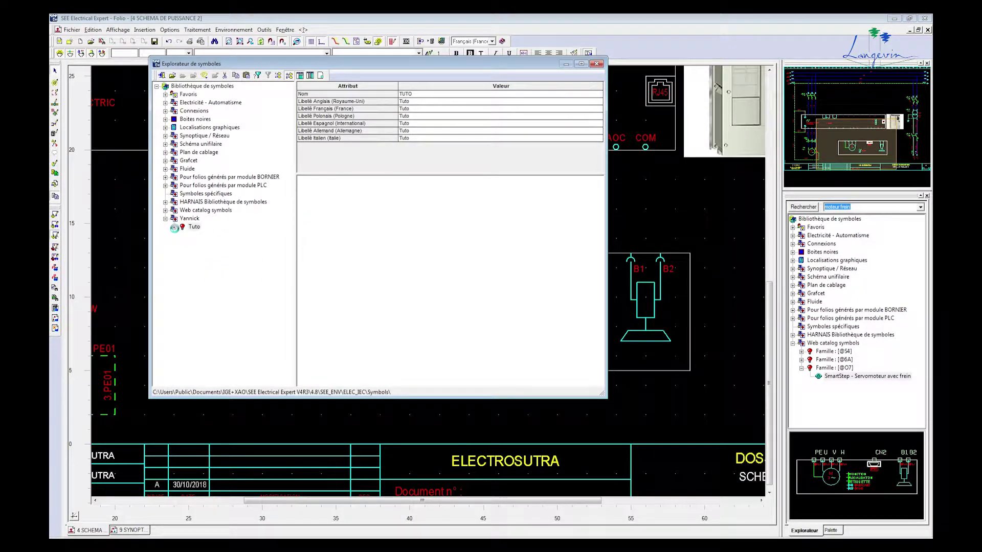
pyautogui.click(173, 228)
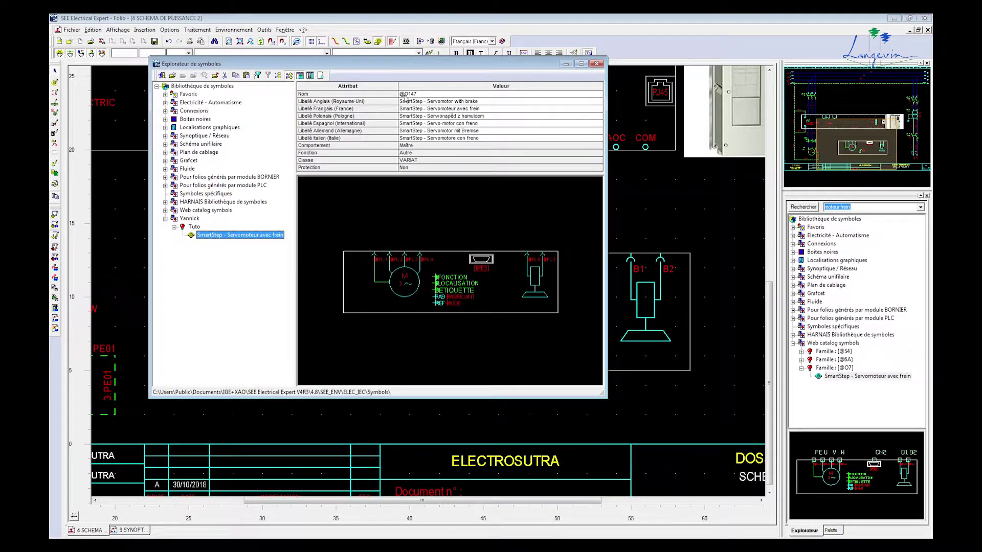
pyautogui.click(402, 93)
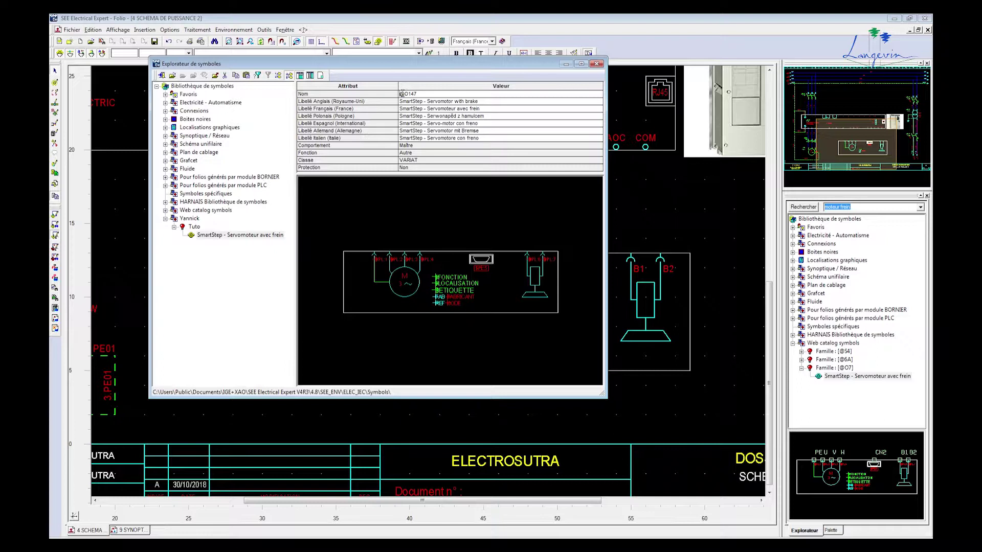
pyautogui.write('#YS#')
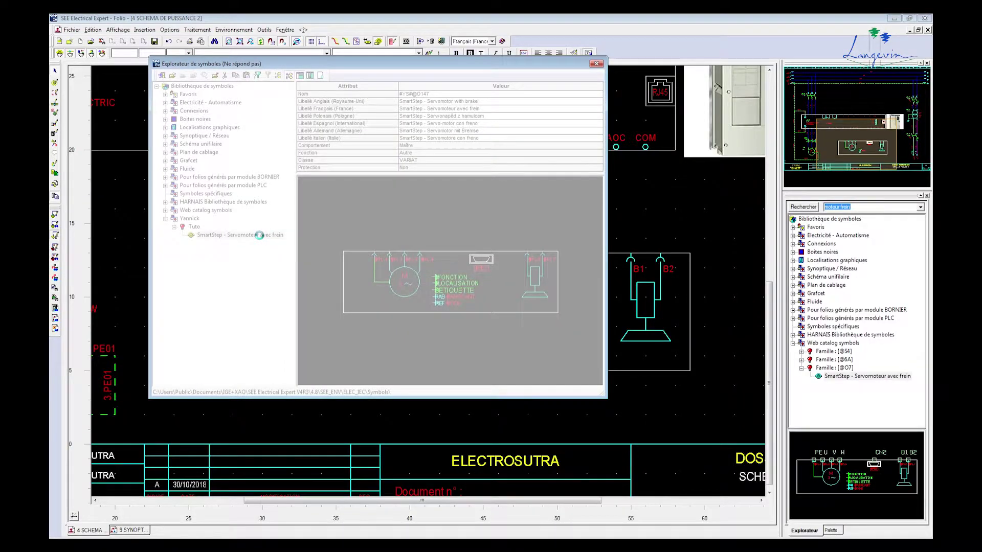
pyautogui.scroll(1, 438, 286)
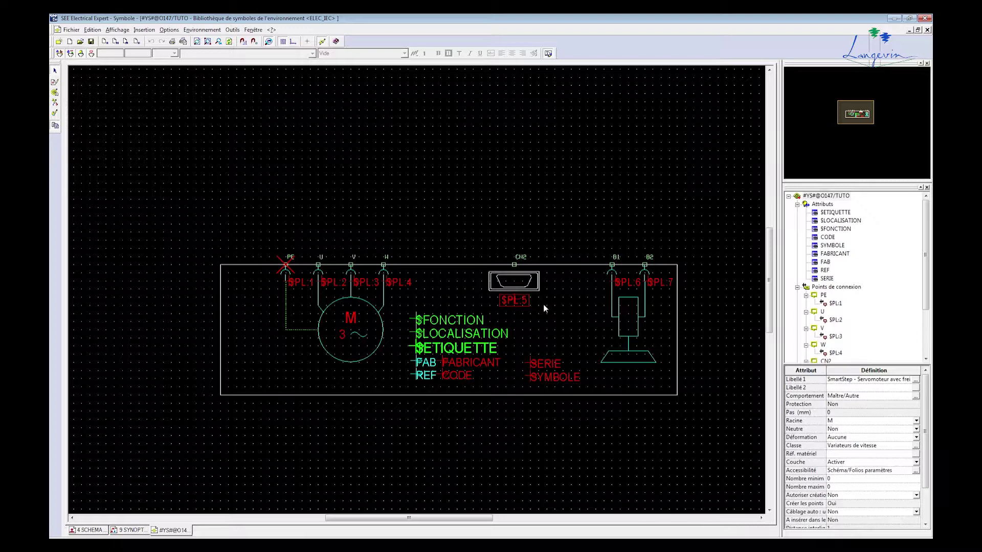
# - Delete the motor's middle terminal drawing, its line and its connection point V
pyautogui.click(351, 268)
pyautogui.click(351, 270)
pyautogui.press('Delete')
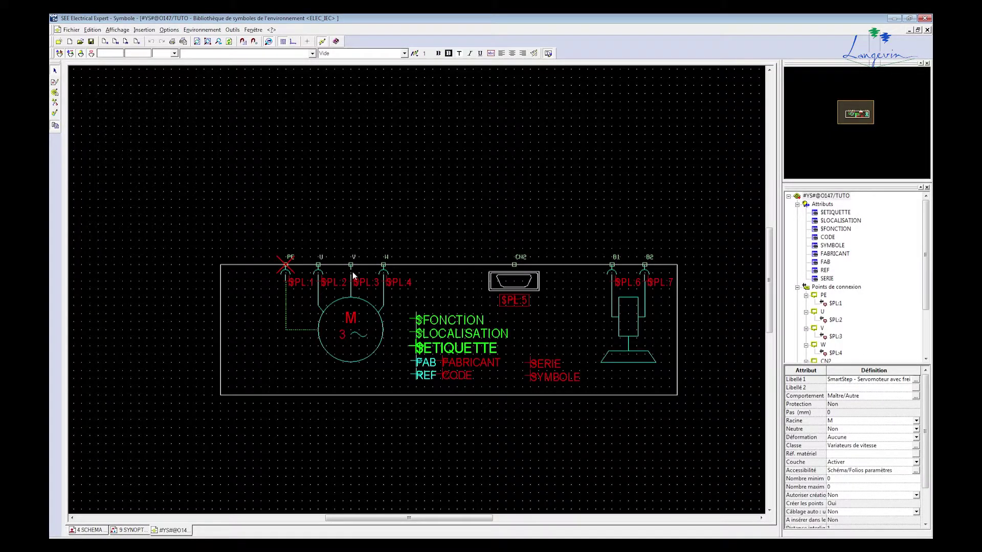
pyautogui.click(351, 276)
pyautogui.press('Delete')
pyautogui.click(351, 269)
pyautogui.press('Delete')
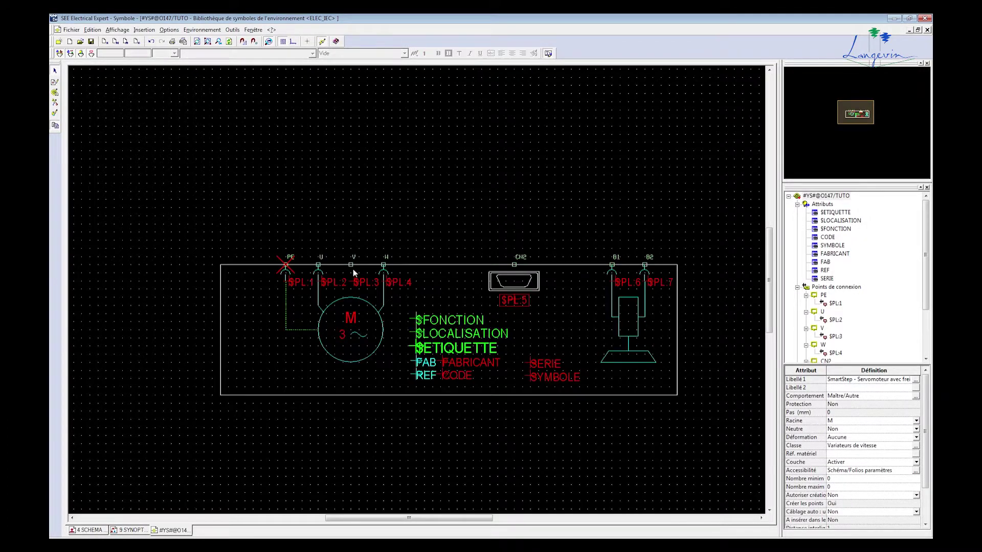
pyautogui.click(351, 263)
pyautogui.press('Delete')
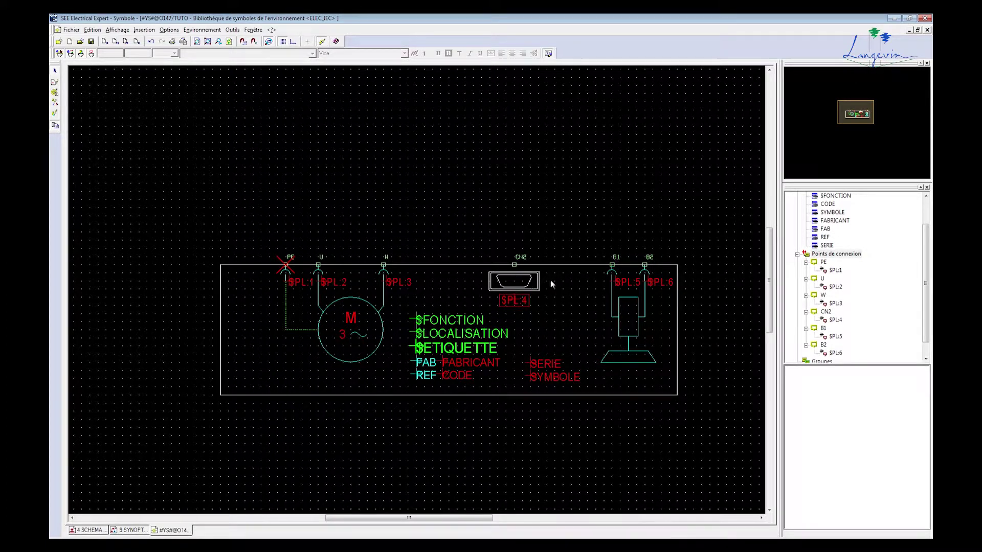
# - Delete the CN2 connector drawing together with its connection point
pyautogui.moveTo(553, 271); pyautogui.dragTo(473, 296)
pyautogui.press('Delete')
pyautogui.click(514, 264)
pyautogui.press('Delete')
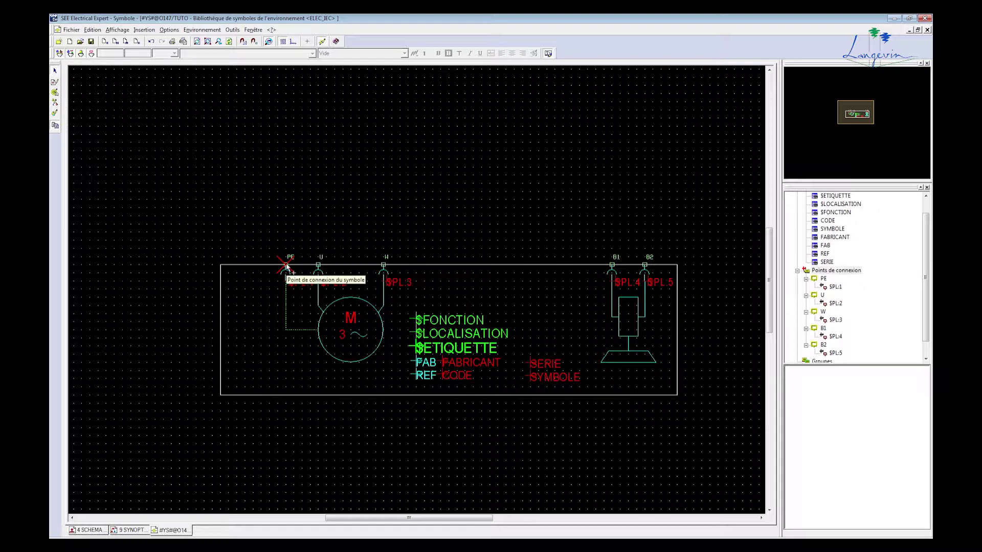
# - Rename the motor's connection point U as L
pyautogui.click(318, 265)
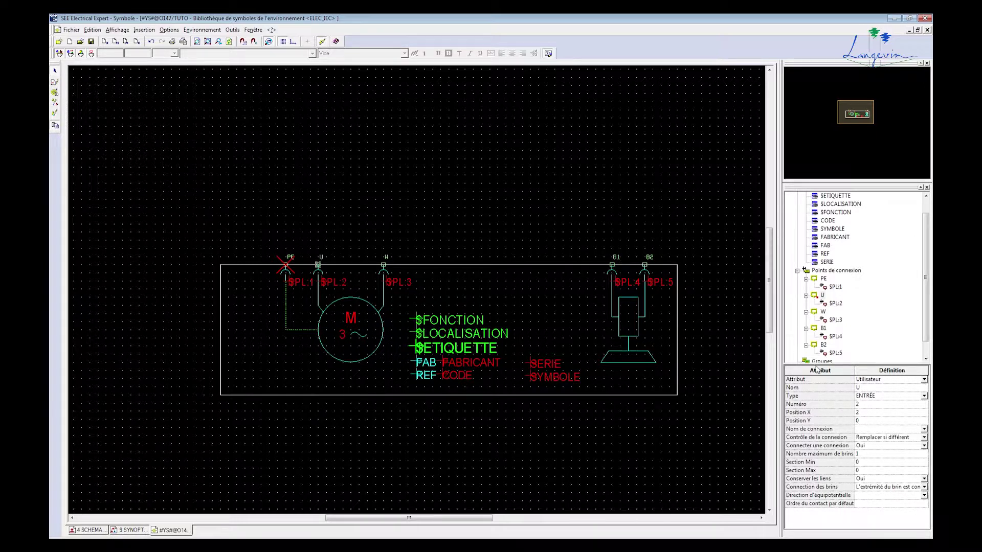
pyautogui.click(863, 390)
pyautogui.press('Return')
# - Rename the motor's connection point W as N
pyautogui.doubleClick(383, 265)
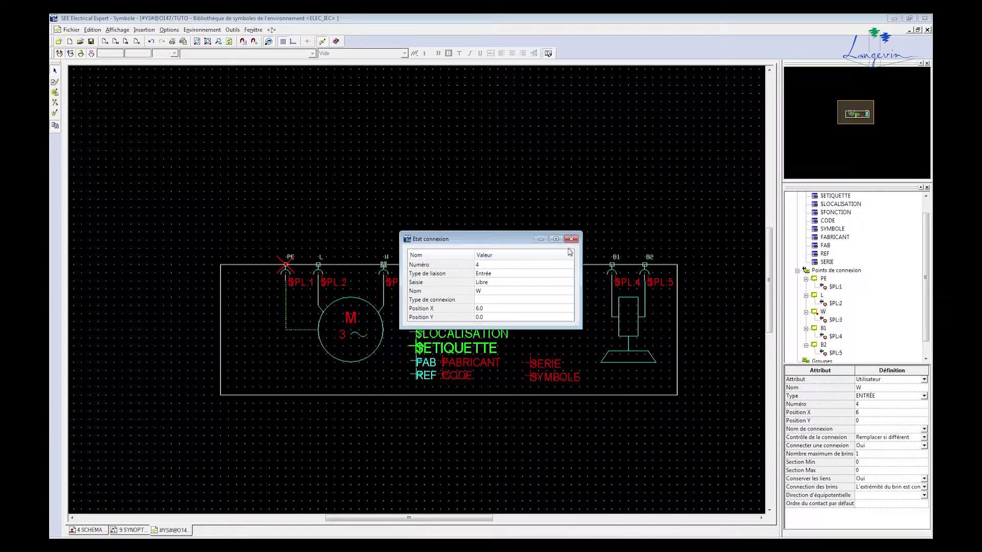
pyautogui.click(861, 387)
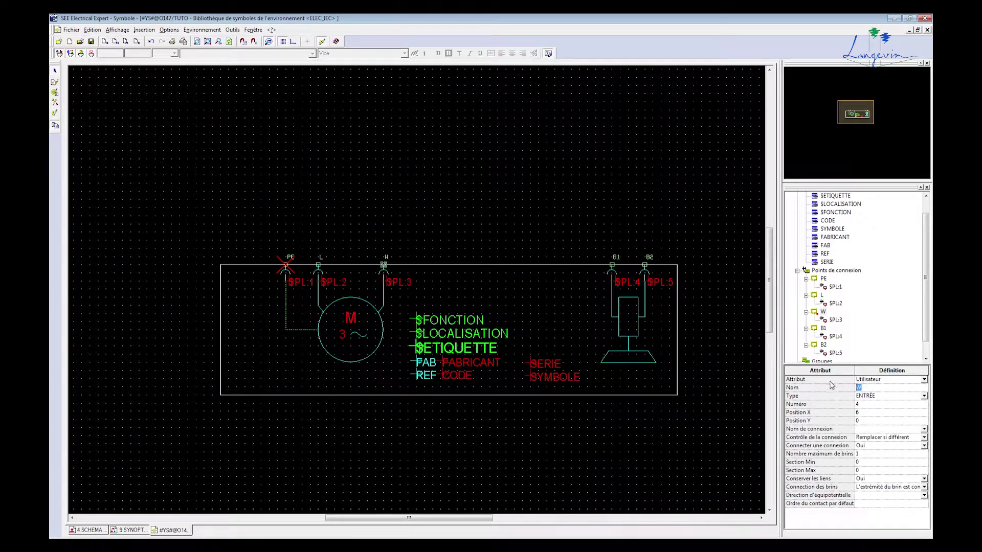
pyautogui.write('N')
pyautogui.click(465, 223)
# - Insert two new connection points on the frame's upper edge, between points N and B1
pyautogui.scroll(2, 388, 256)
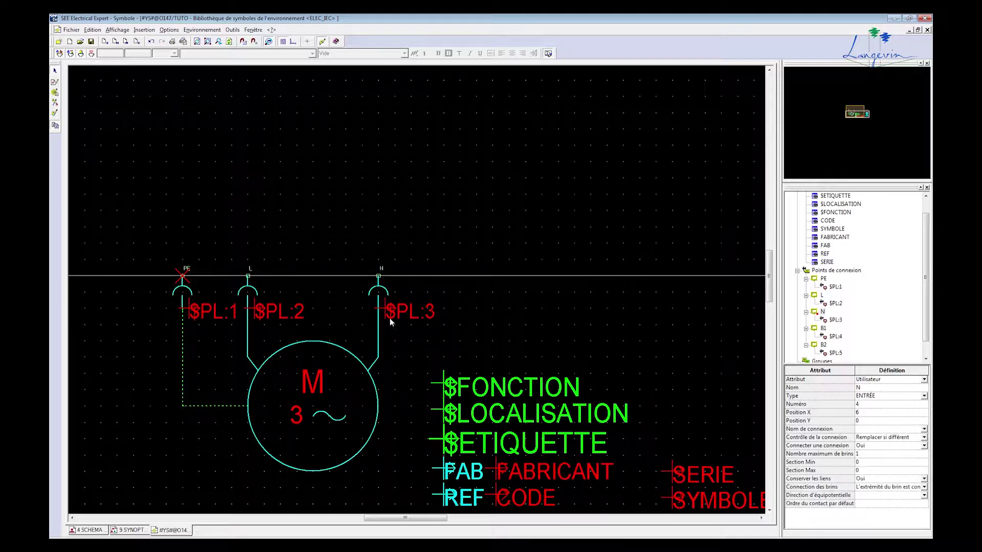
pyautogui.scroll(1, 390, 309)
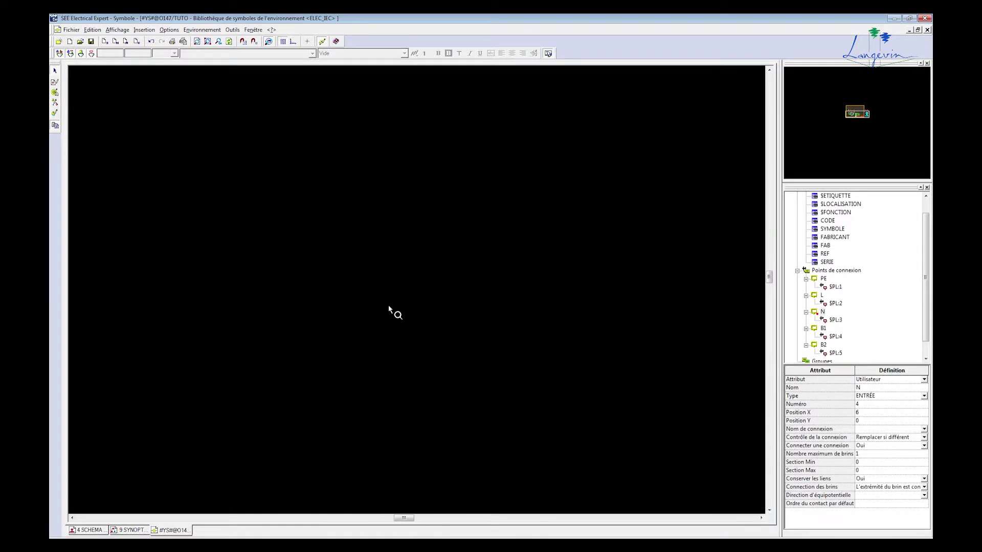
pyautogui.scroll(1, 390, 310)
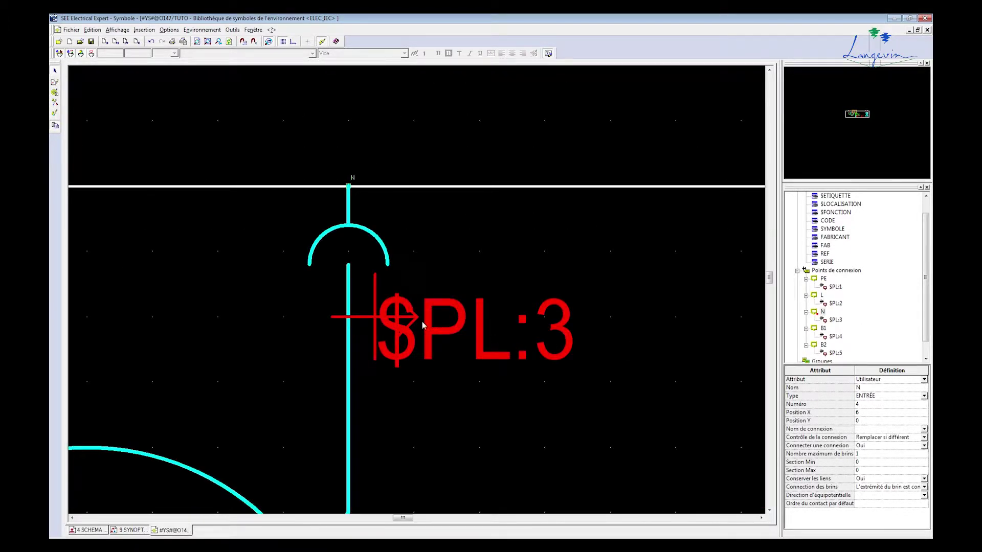
pyautogui.scroll(-2, 422, 323)
pyautogui.scroll(-1, 423, 323)
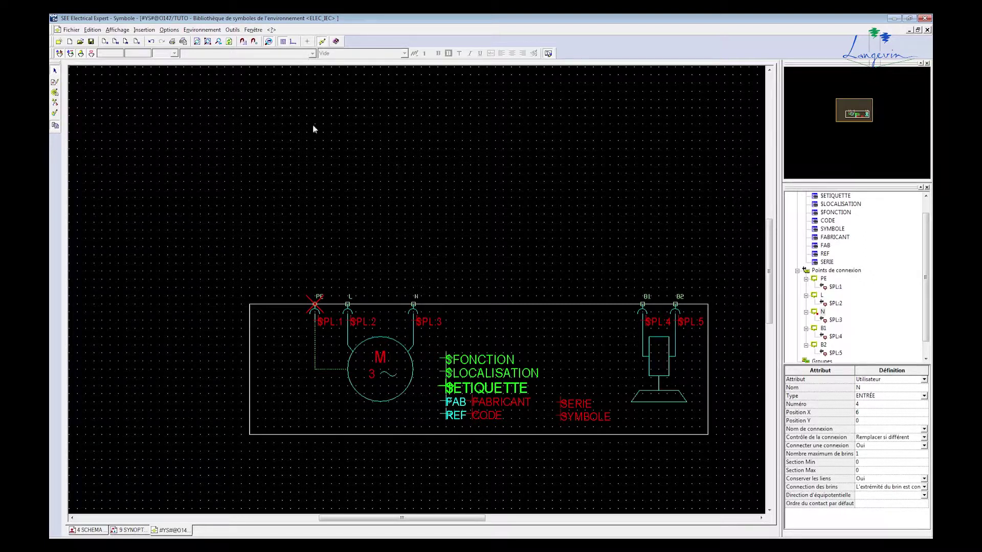
pyautogui.click(144, 30)
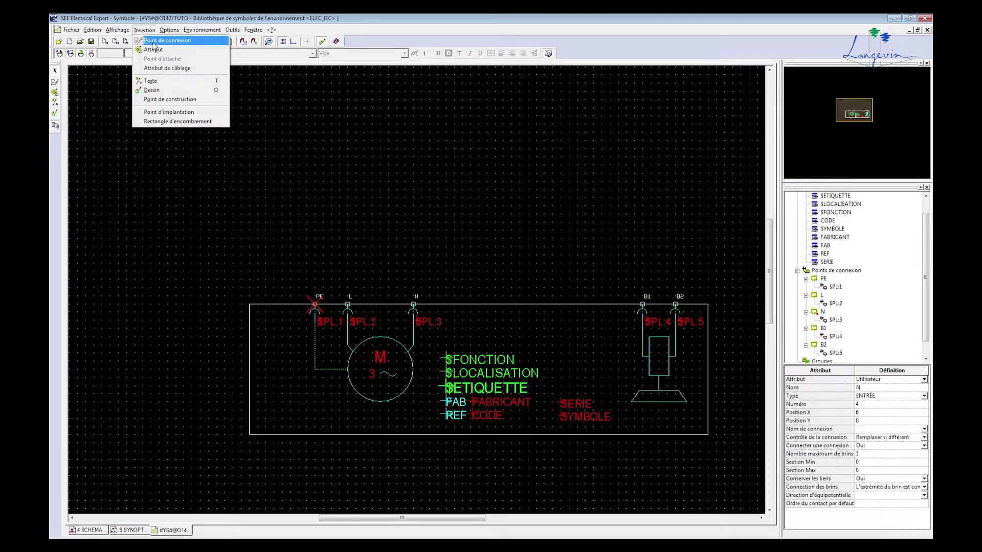
pyautogui.click(153, 40)
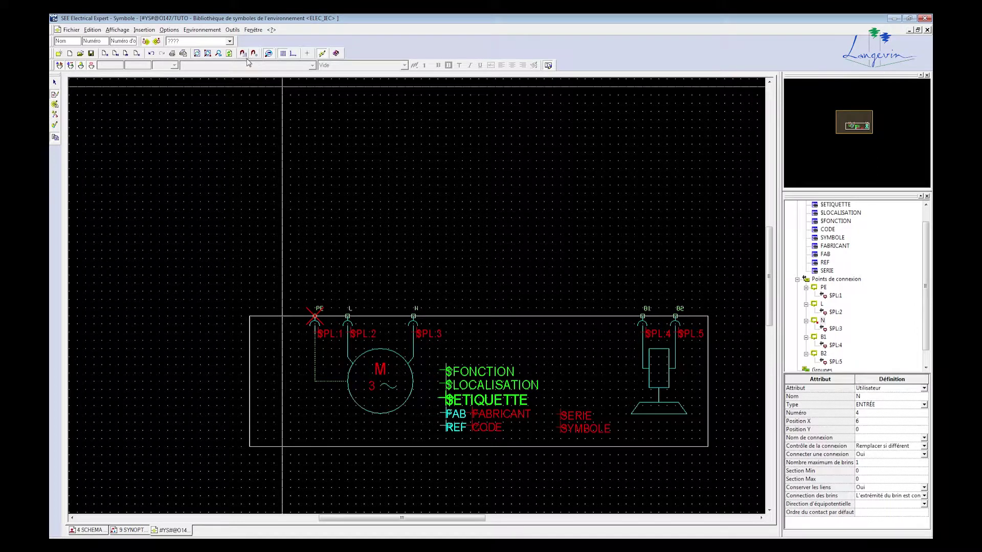
pyautogui.click(479, 316)
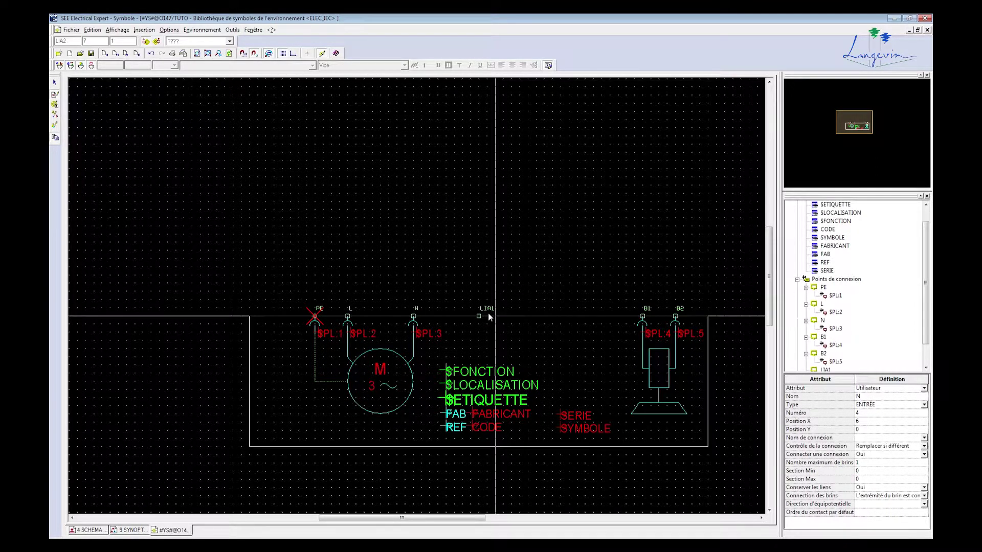
pyautogui.click(521, 317)
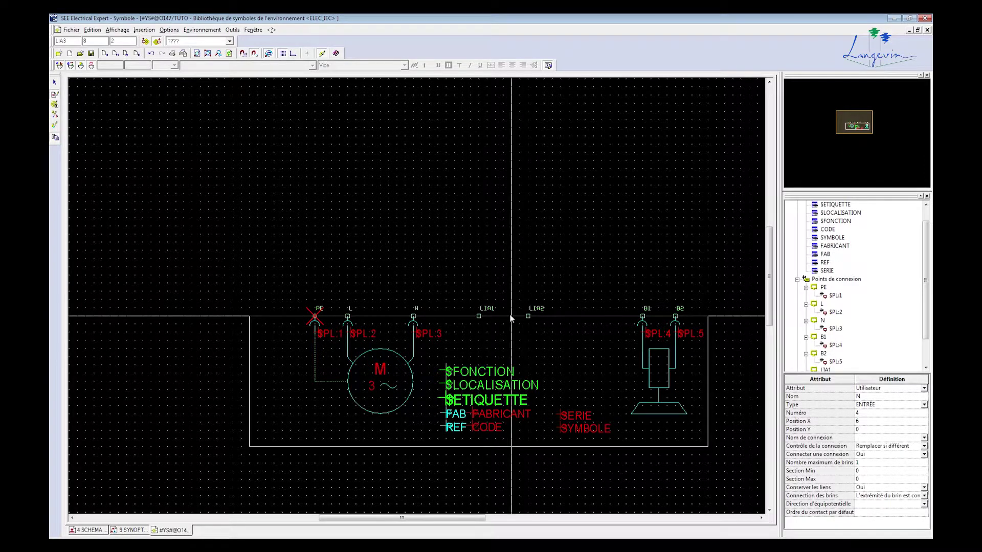
# - Rename the connection point LIA1 on the frame's upper edge as S1
pyautogui.click(55, 82)
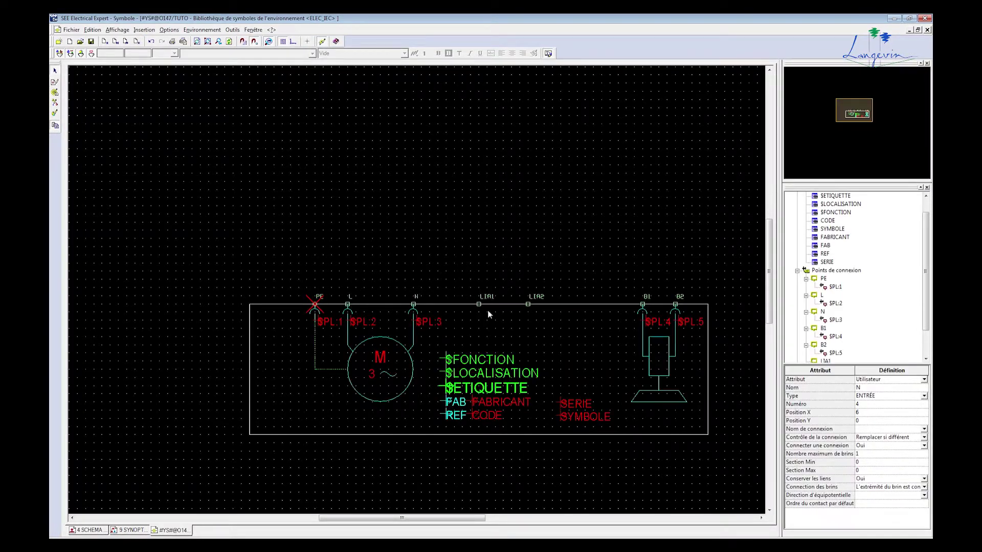
pyautogui.click(476, 303)
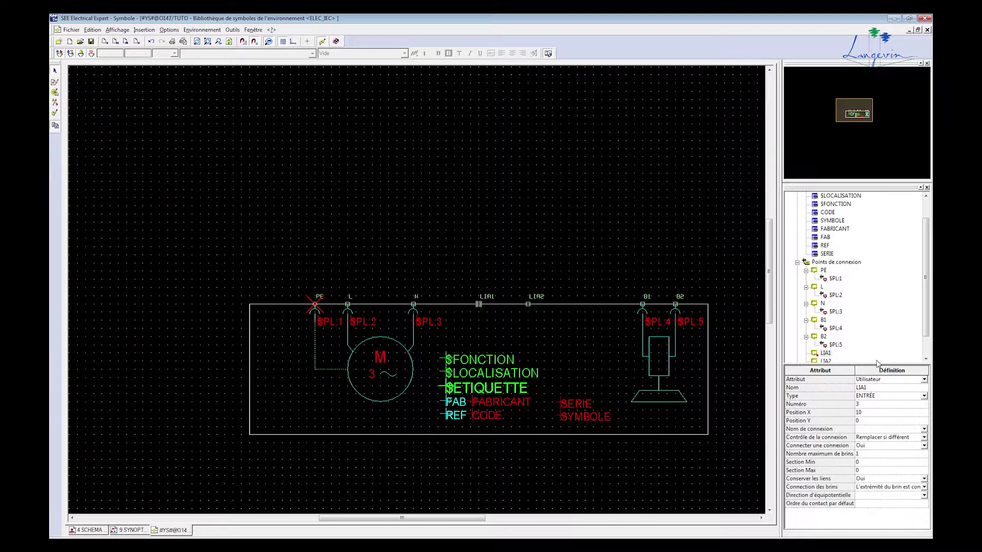
pyautogui.click(876, 387)
pyautogui.write('S1')
pyautogui.press('Return')
# - Rename the connection point LIA2 on the frame's upper edge as S2
pyautogui.click(528, 305)
pyautogui.doubleClick(527, 305)
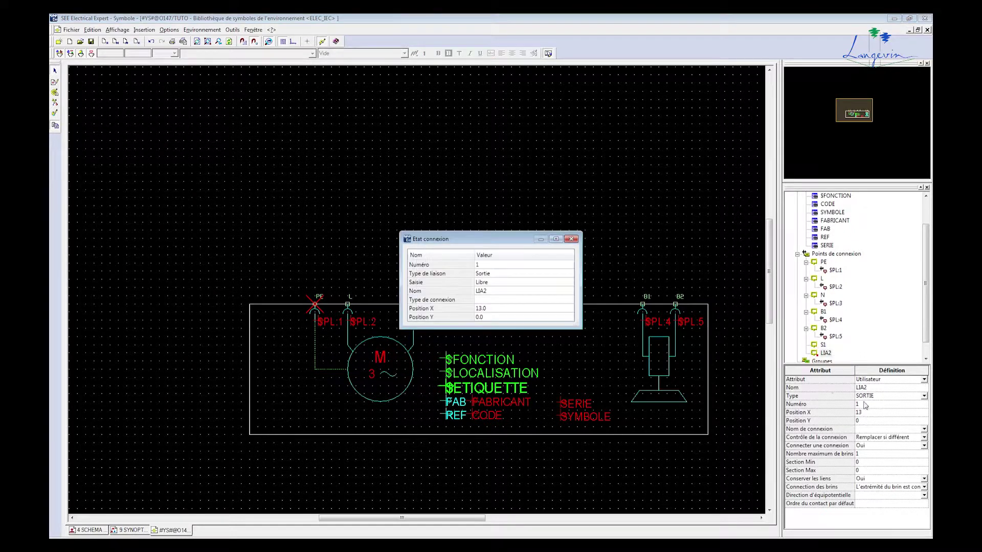
pyautogui.click(571, 239)
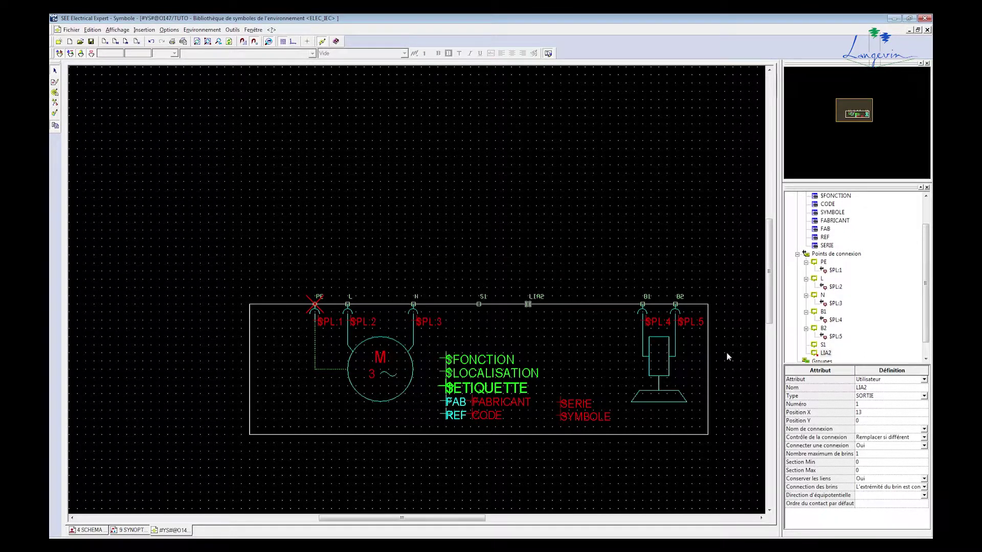
pyautogui.click(869, 387)
pyautogui.write('S2')
pyautogui.click(584, 361)
pyautogui.click(823, 345)
pyautogui.rightClick(823, 347)
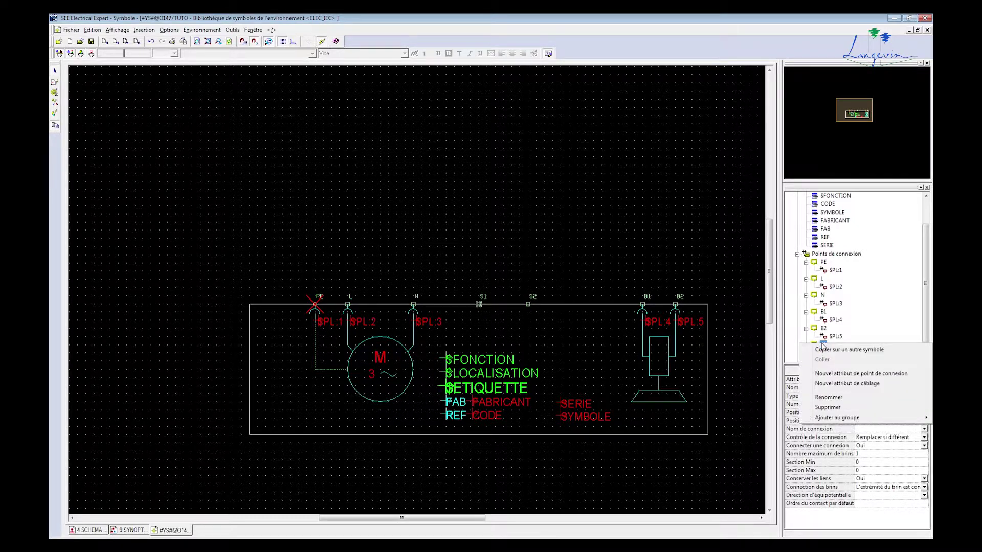
pyautogui.click(846, 374)
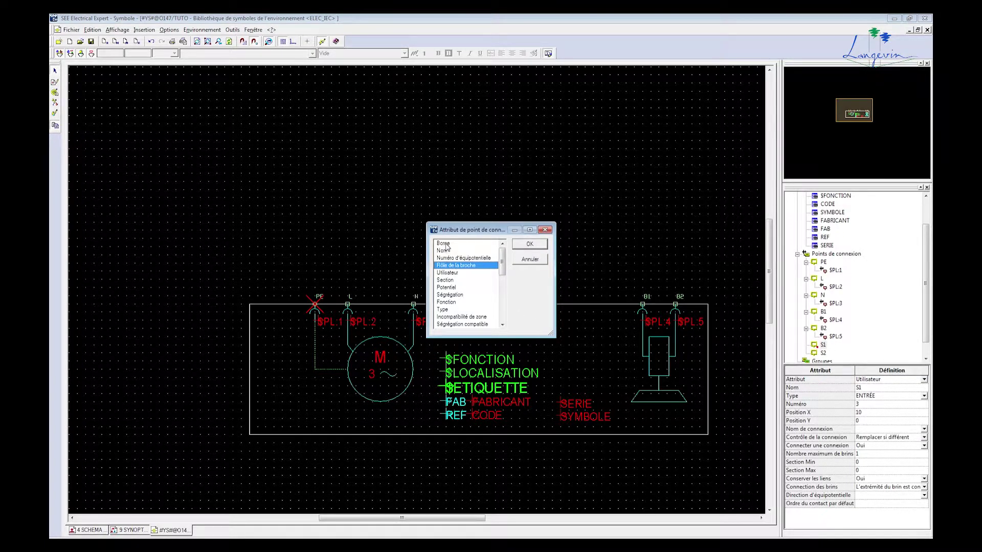
pyautogui.click(545, 230)
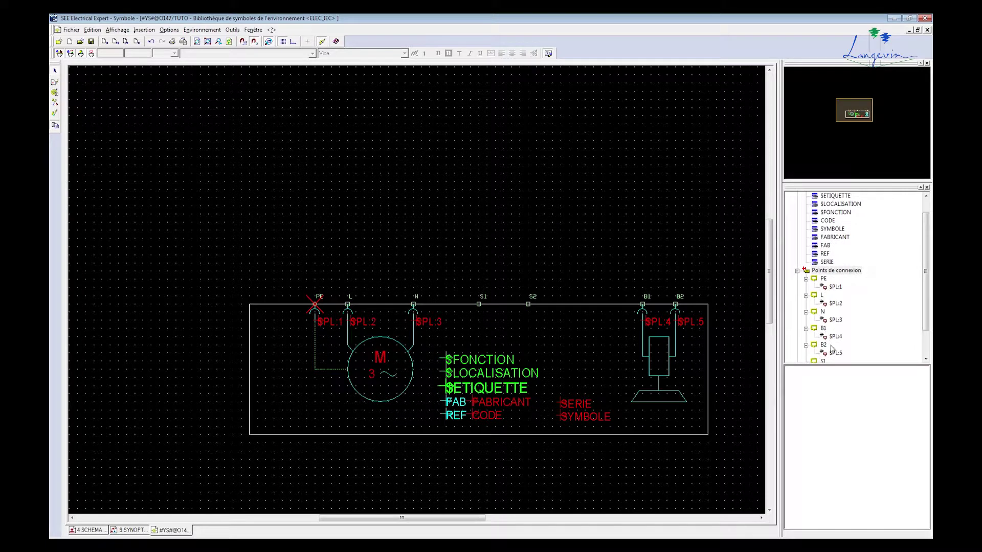
# - Add a Nom connection point attribute to S1 and place it just below the point, at about X 10.3, Y -0.8
pyautogui.click(822, 361)
pyautogui.rightClick(822, 361)
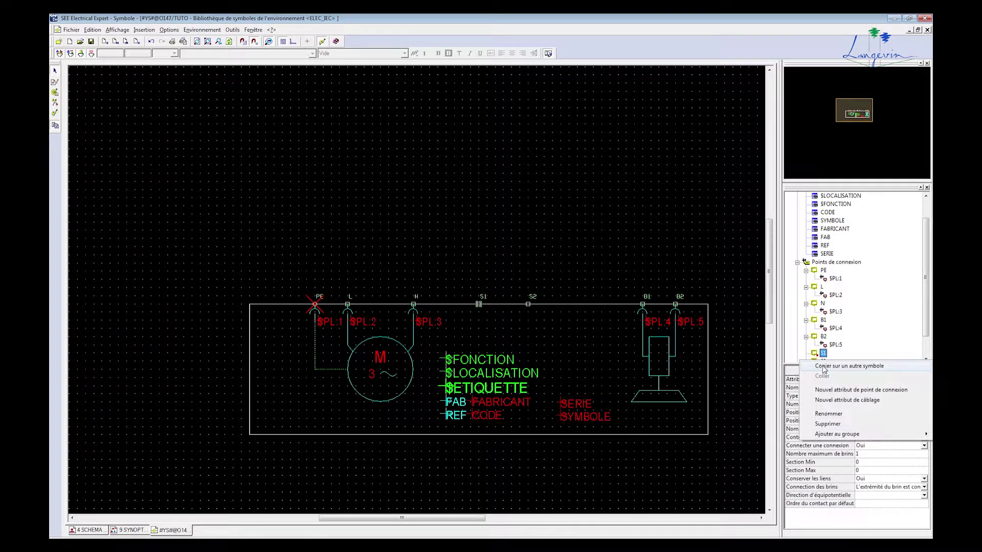
pyautogui.click(841, 390)
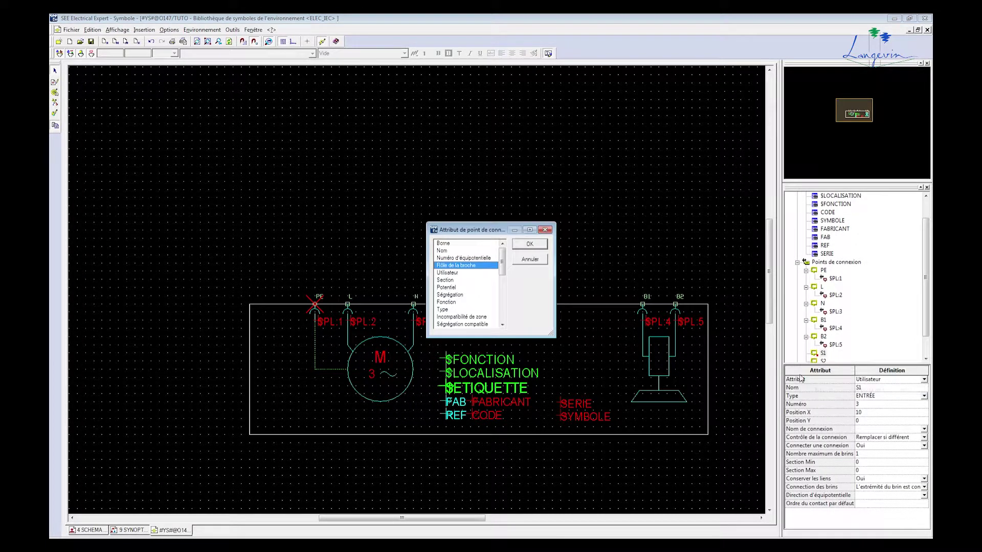
pyautogui.click(442, 251)
pyautogui.click(529, 244)
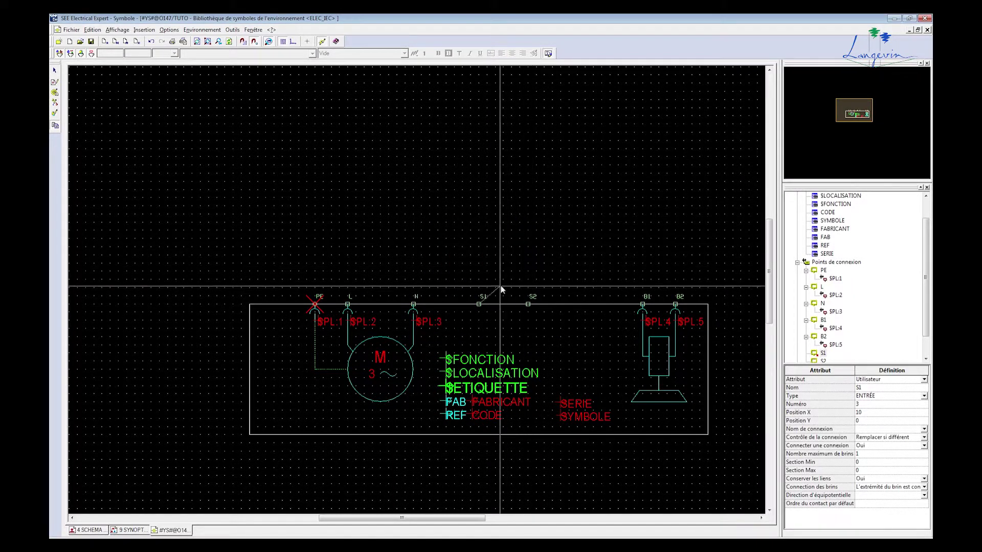
pyautogui.click(485, 318)
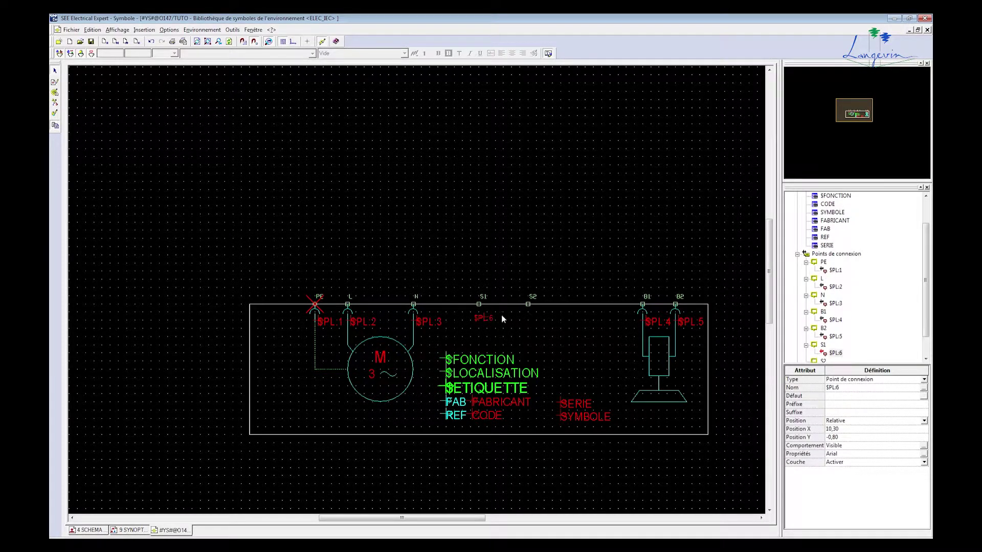
# - Add a Nom connection point attribute to S2 and place it just below the point, at about X 13.4, Y -0.8
pyautogui.rightClick(823, 361)
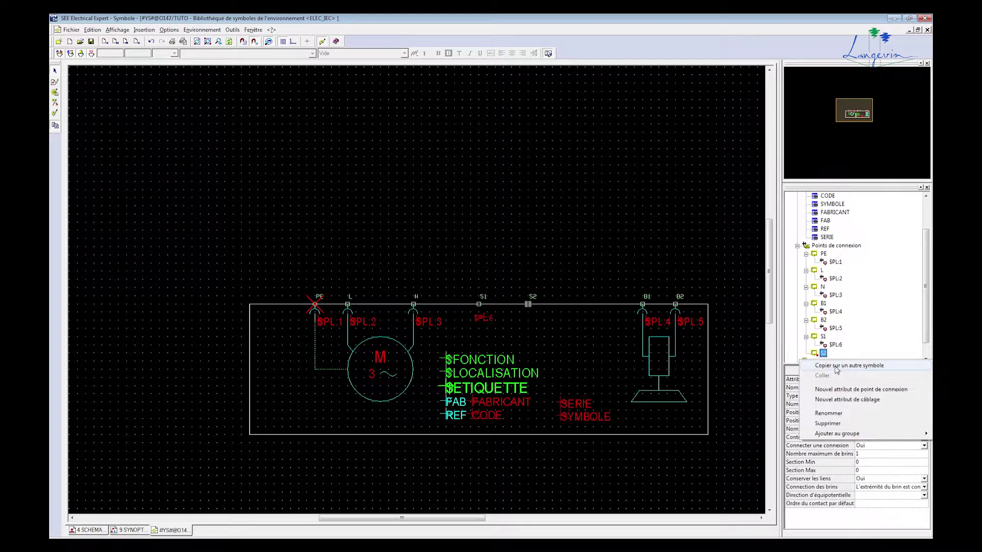
pyautogui.click(843, 389)
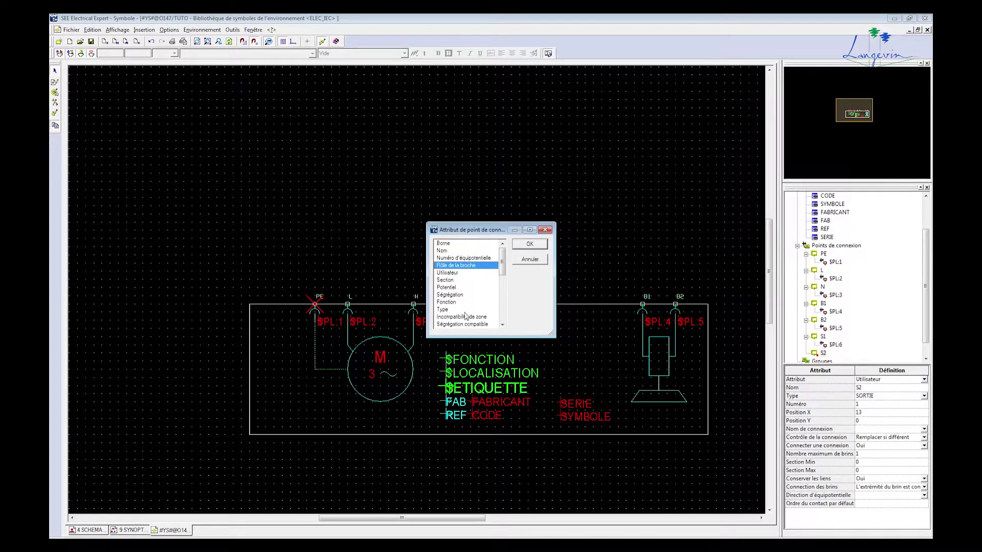
pyautogui.click(443, 250)
pyautogui.click(529, 244)
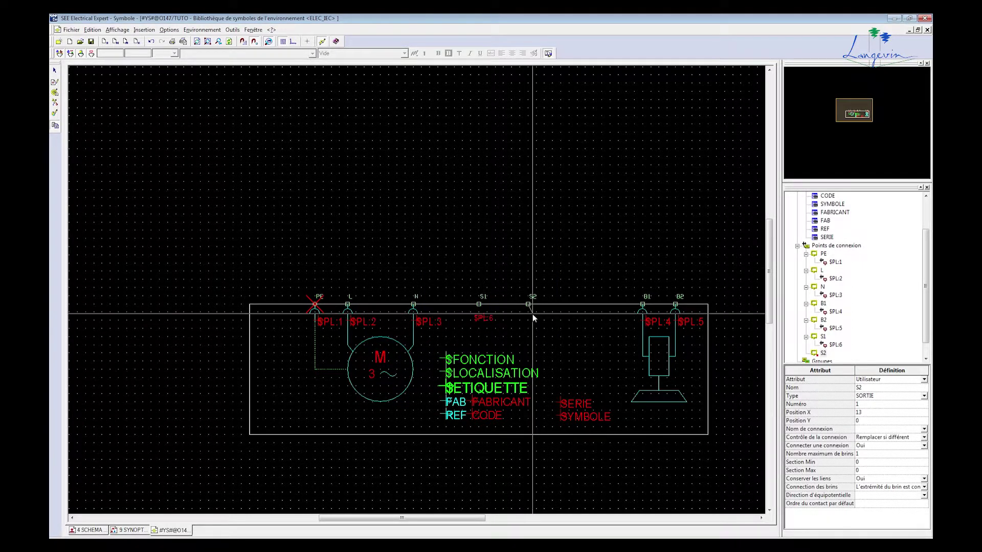
pyautogui.click(534, 317)
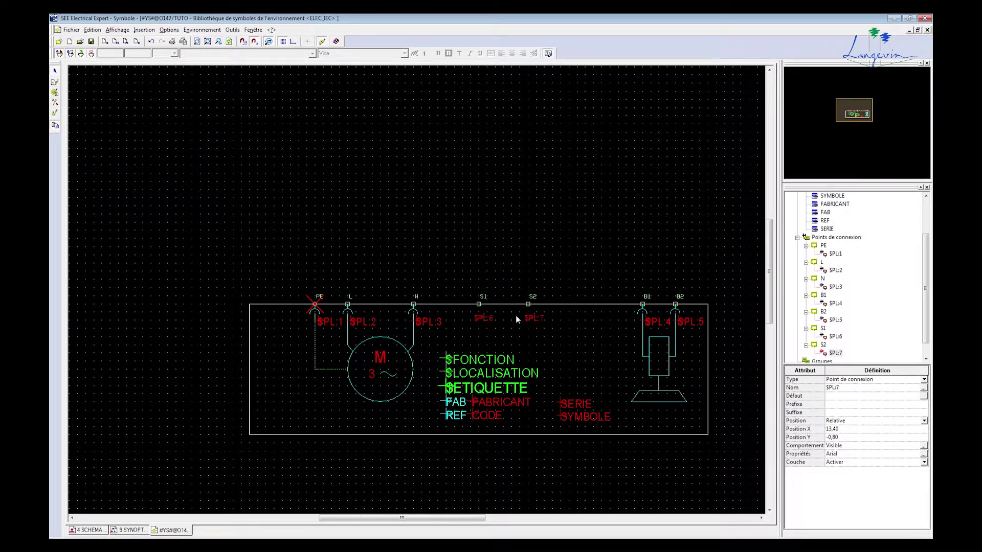
# - Copy the text properties of point N's label $PL:3 onto S1's label $PL:6
pyautogui.scroll(2, 516, 320)
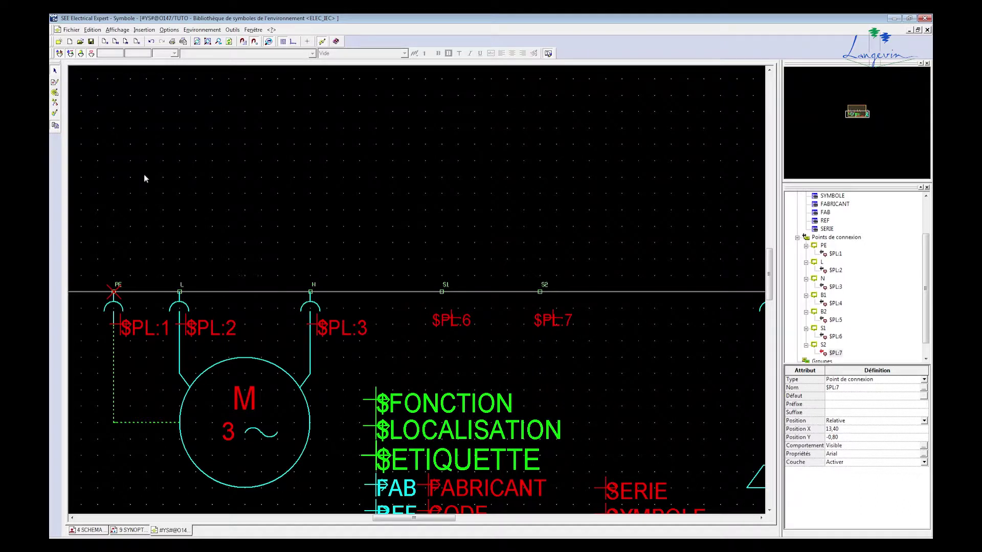
pyautogui.click(344, 328)
pyautogui.rightClick(344, 327)
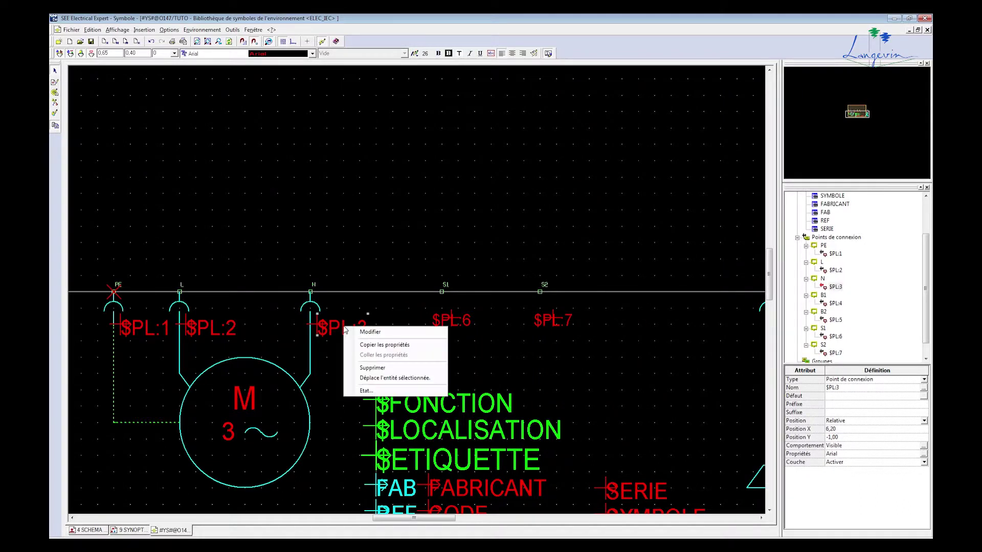
pyautogui.click(372, 346)
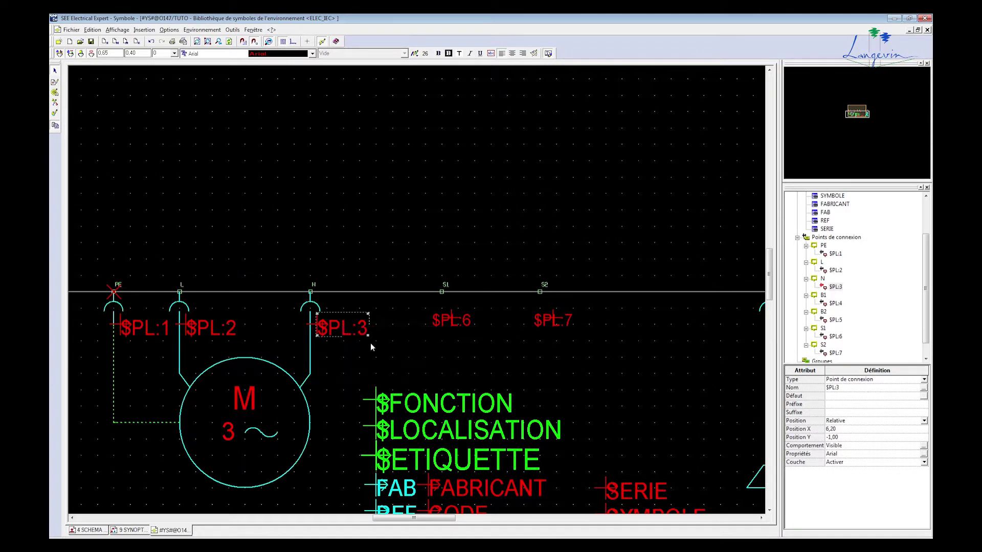
pyautogui.click(453, 320)
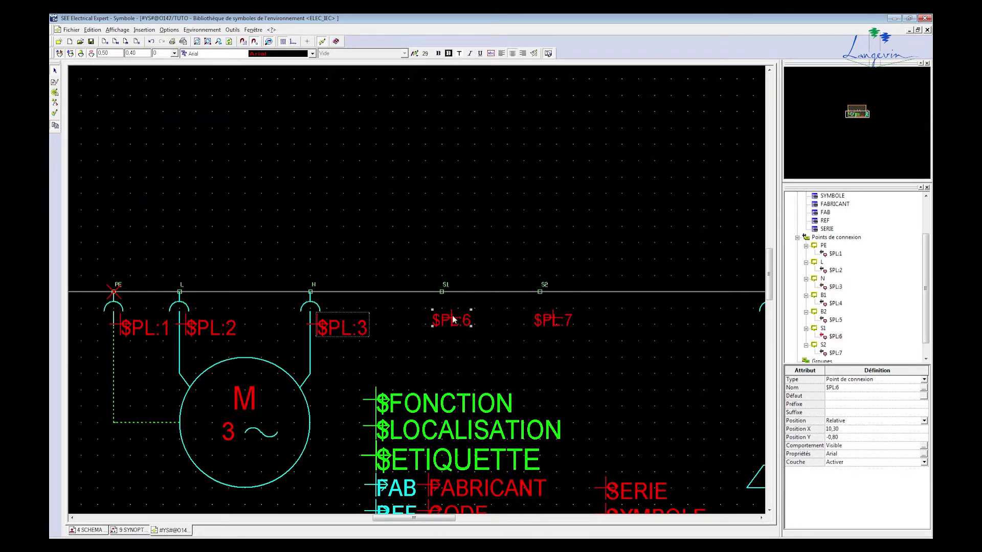
pyautogui.rightClick(453, 319)
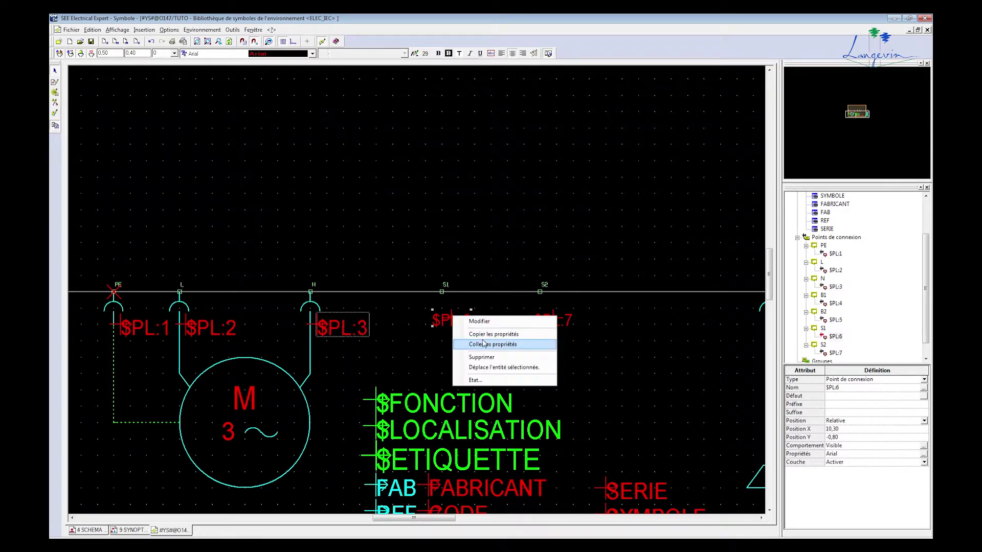
pyautogui.click(483, 344)
pyautogui.click(546, 321)
pyautogui.rightClick(546, 321)
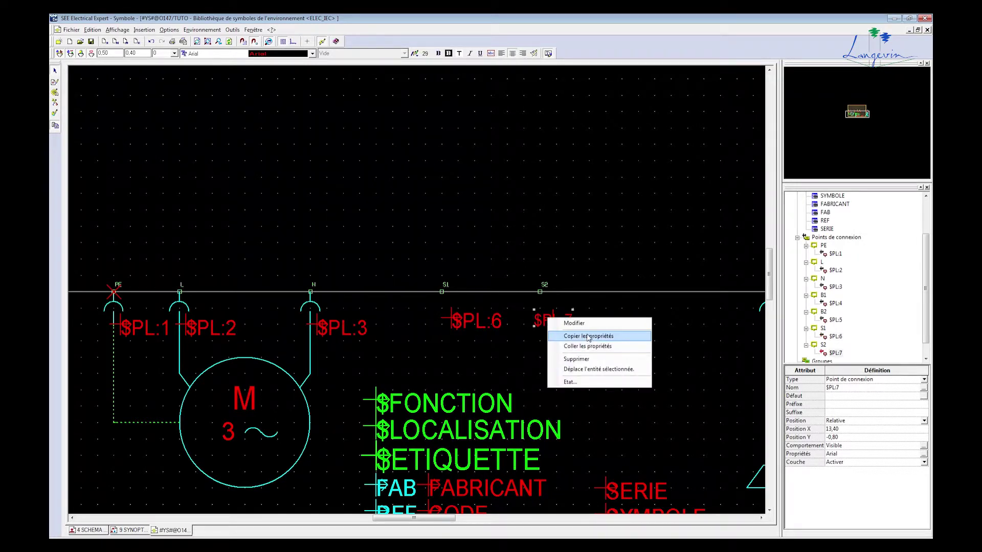
pyautogui.click(588, 337)
pyautogui.rightClick(559, 320)
pyautogui.click(487, 325)
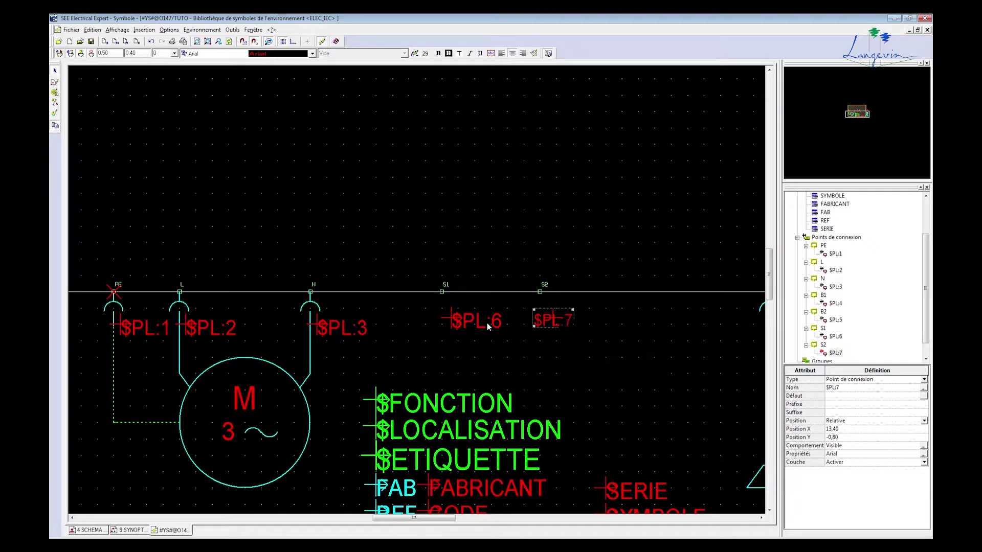
# - Copy the text properties of point N's label $PL:3 onto S2's label $PL:7
pyautogui.click(355, 332)
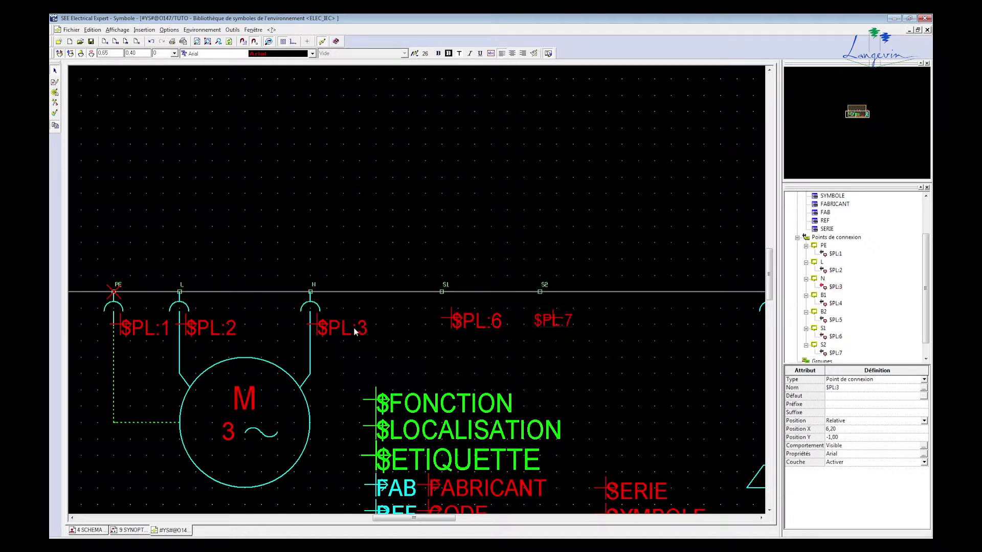
pyautogui.rightClick(355, 331)
pyautogui.click(388, 346)
pyautogui.rightClick(560, 317)
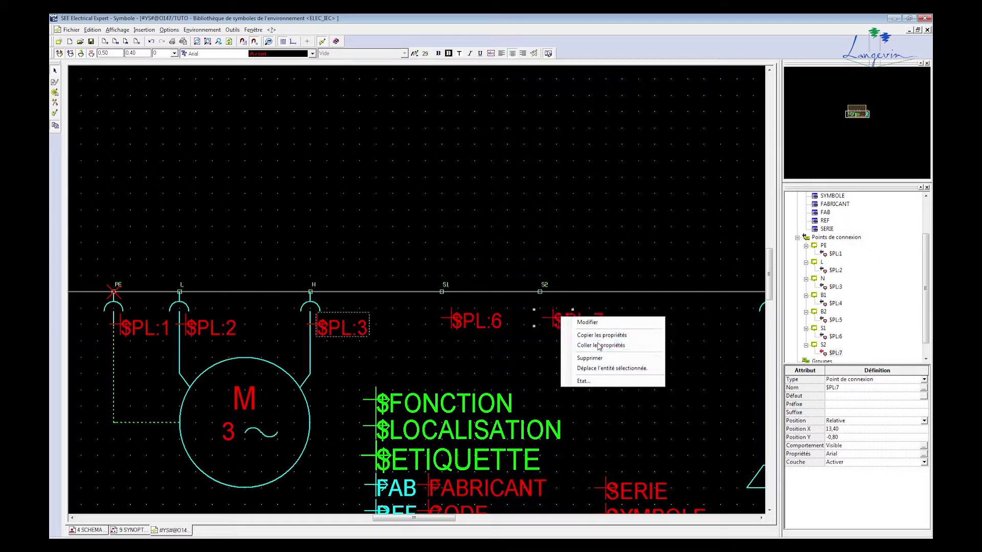
pyautogui.click(599, 347)
# - Move the labels of S1 and S2 closer beneath their points, with S2's label at about X 13.1, Y -0.5
pyautogui.moveTo(471, 329); pyautogui.dragTo(468, 316)
pyautogui.moveTo(572, 321); pyautogui.dragTo(562, 311)
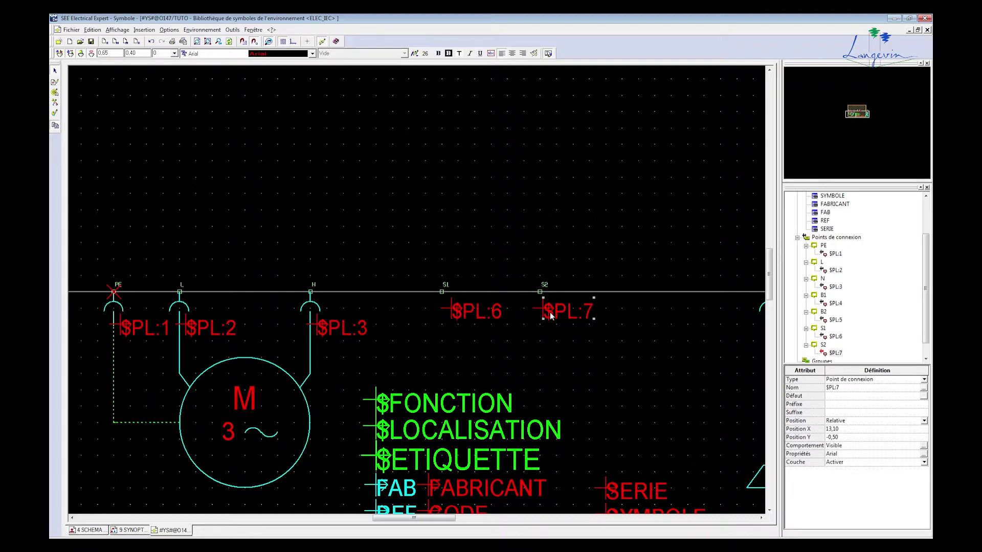
pyautogui.scroll(-3, 536, 350)
pyautogui.scroll(3, 532, 374)
pyautogui.scroll(-2, 533, 373)
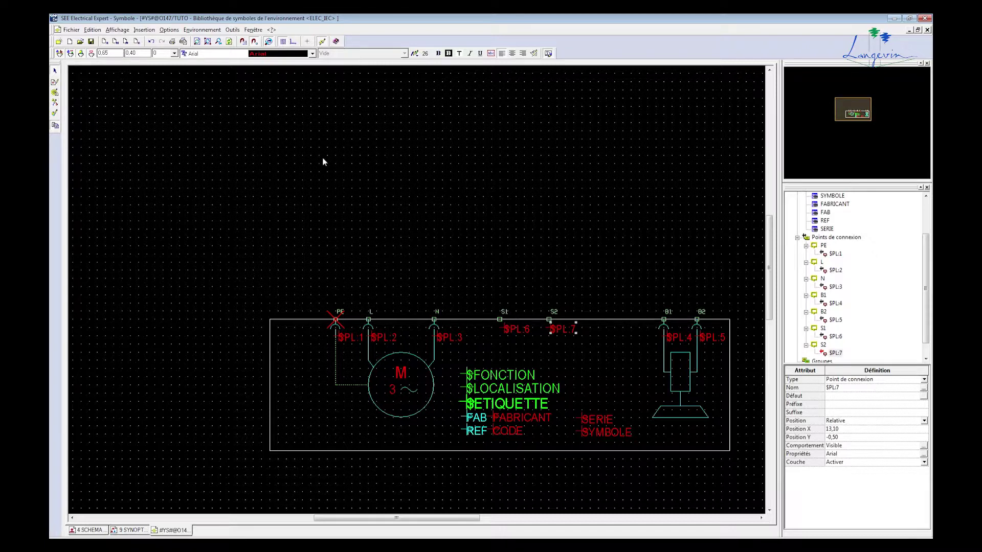
# - Draw a flat horizontal rectangle between the S1 and S2 labels and the $FONCTION text
pyautogui.click(54, 112)
pyautogui.click(70, 42)
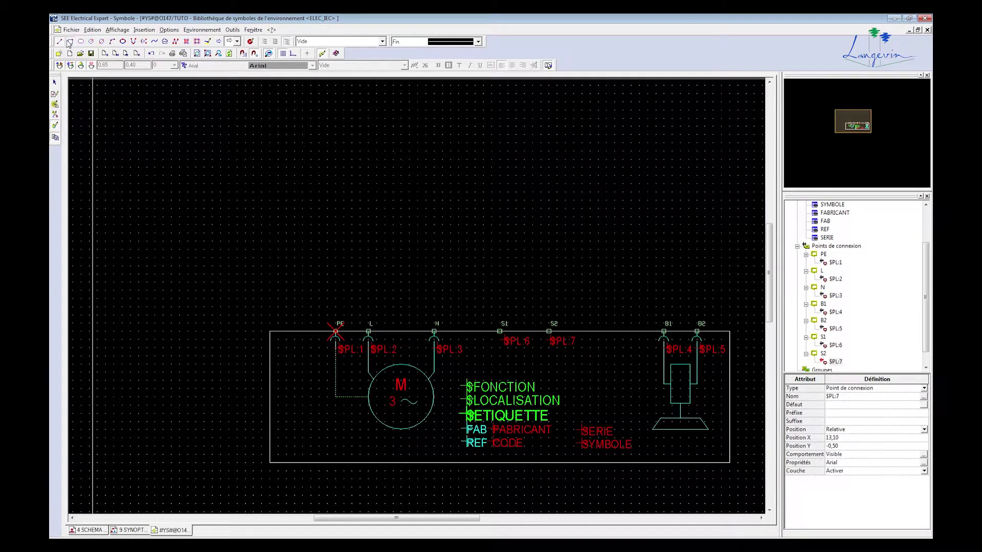
pyautogui.click(495, 354)
pyautogui.click(577, 371)
# - Insert the text SONDE inside the new rectangle below the S1 and S2 labels
pyautogui.click(56, 125)
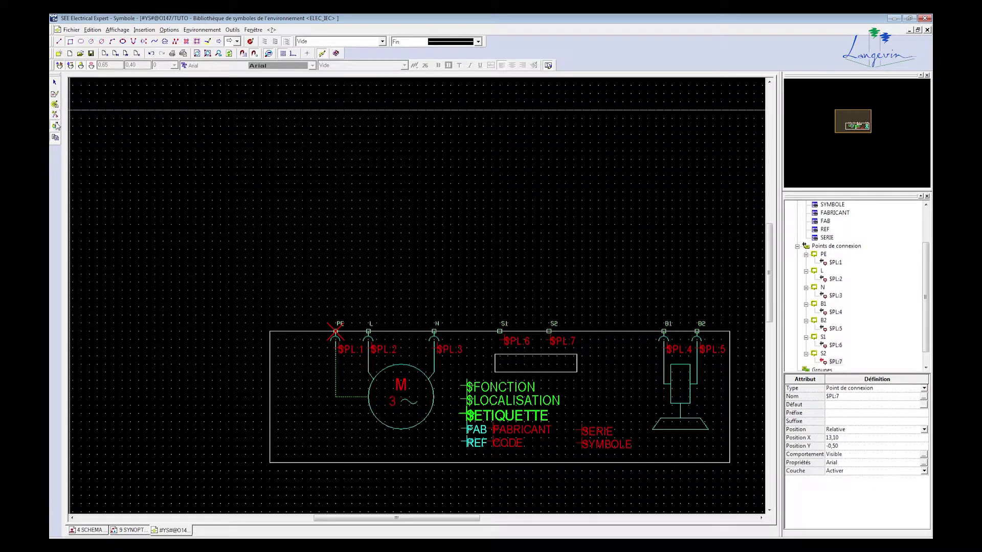
pyautogui.click(512, 366)
pyautogui.write('SONDE')
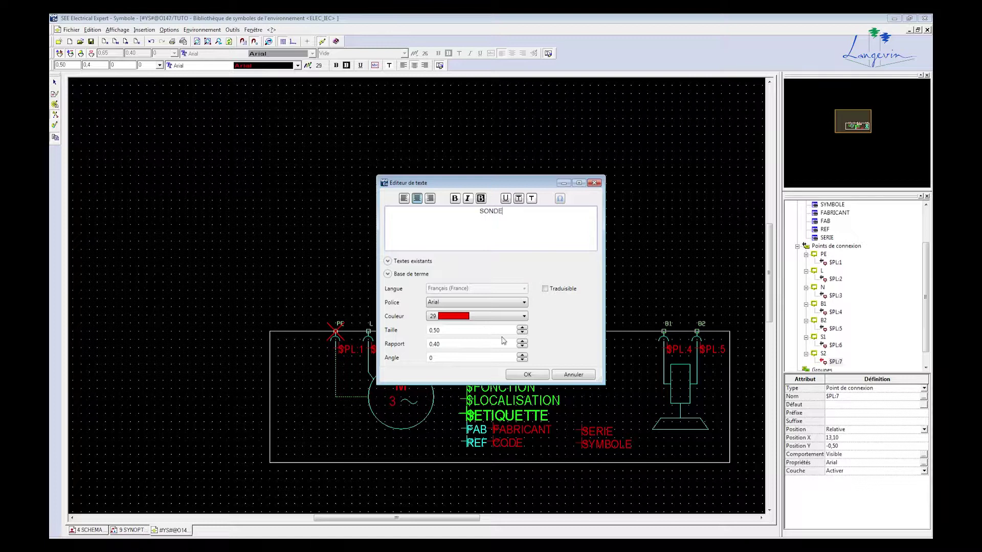
pyautogui.click(527, 374)
pyautogui.press('Escape')
pyautogui.click(502, 351)
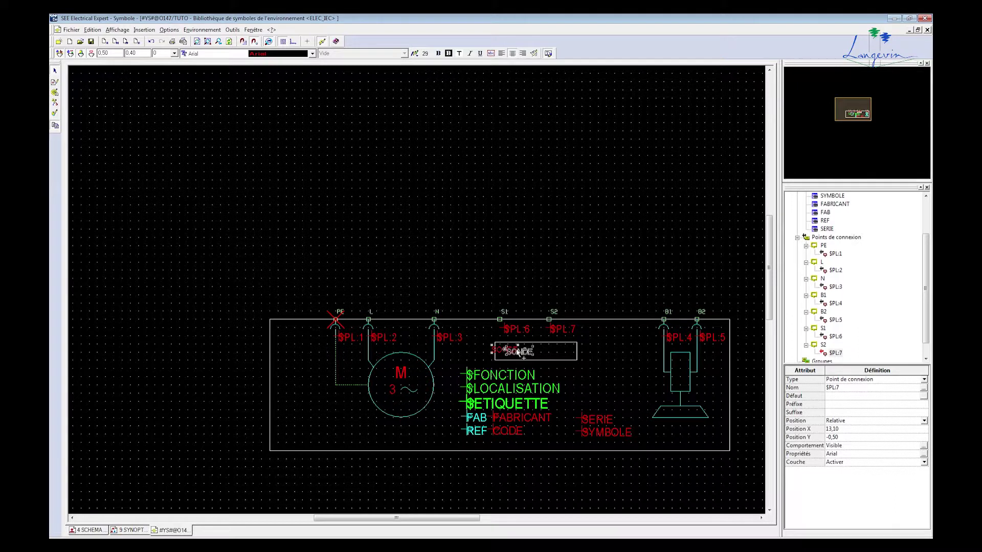
# - Change the font of the SONDE text to Arial TUR
pyautogui.click(312, 55)
pyautogui.click(312, 55)
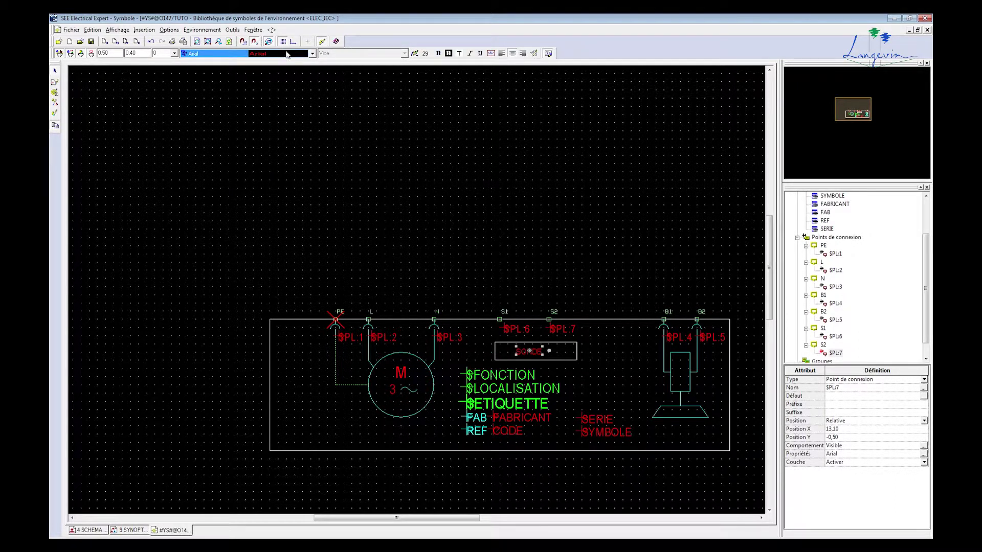
pyautogui.click(239, 54)
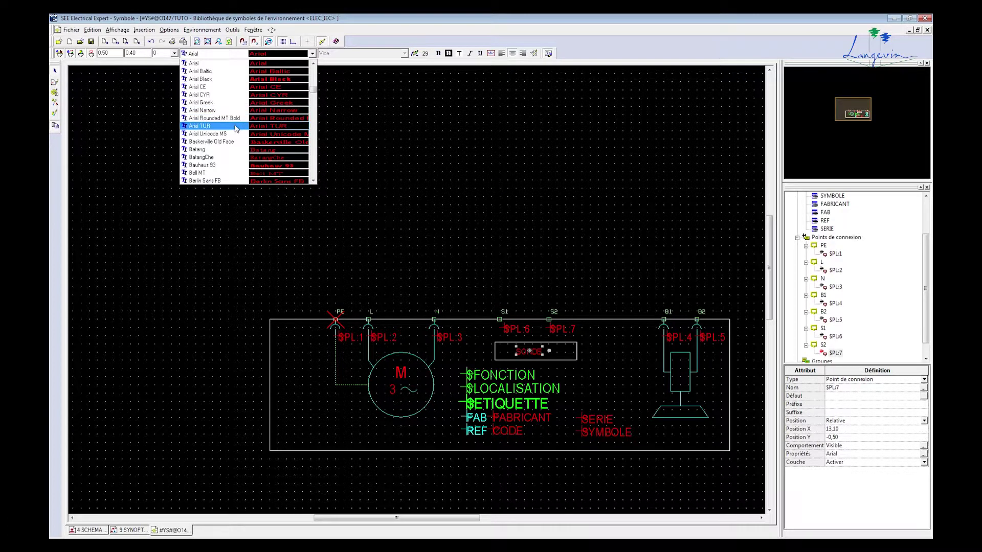
pyautogui.click(237, 126)
pyautogui.click(54, 71)
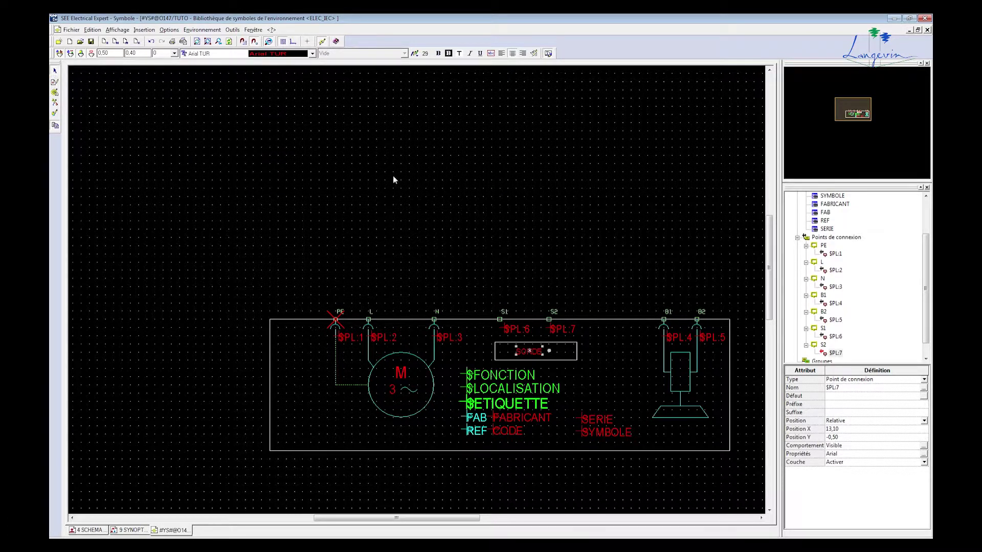
# - Shift the rectangle below S1 and S2 slightly and centre the SONDE text inside it
pyautogui.moveTo(536, 349); pyautogui.dragTo(546, 350)
pyautogui.click(569, 343)
pyautogui.click(534, 352)
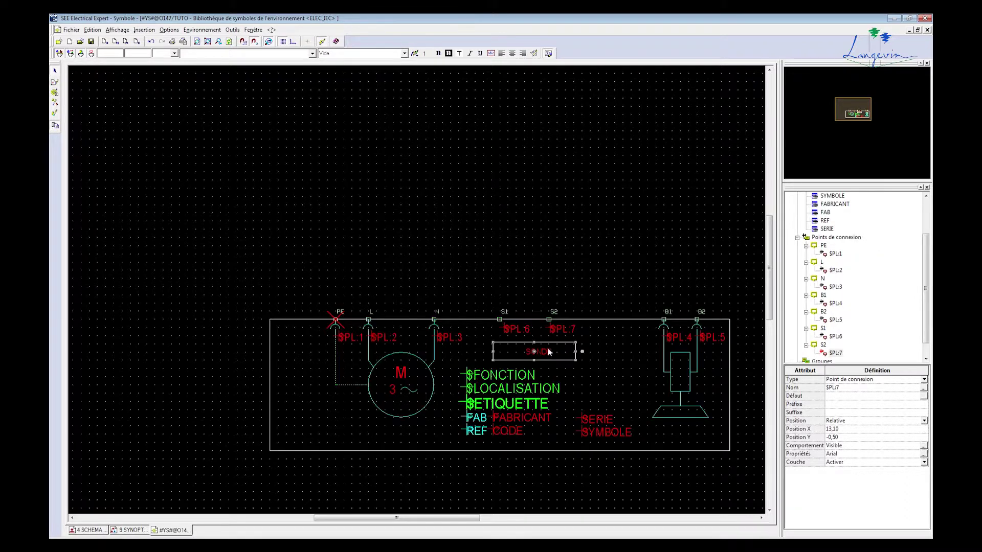
pyautogui.moveTo(533, 355); pyautogui.dragTo(532, 353)
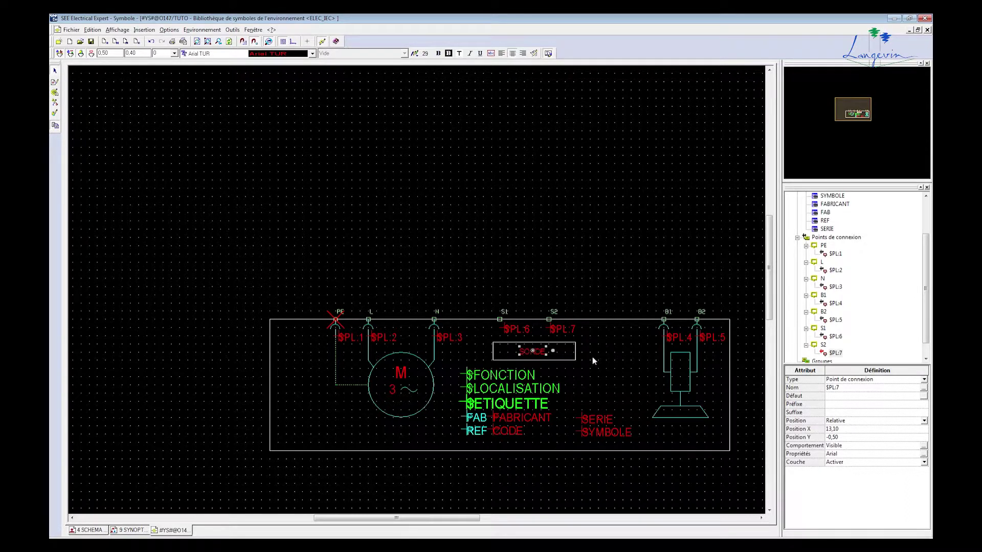
# - Save the edited servomotor symbol, accepting that the latest actions can no longer be undone
pyautogui.click(608, 344)
pyautogui.scroll(-1, 608, 342)
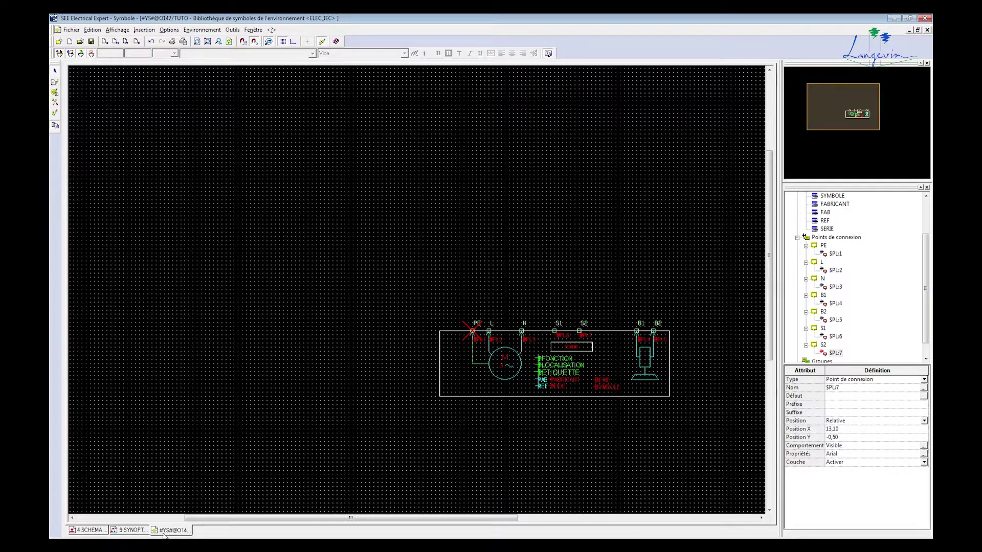
pyautogui.click(91, 41)
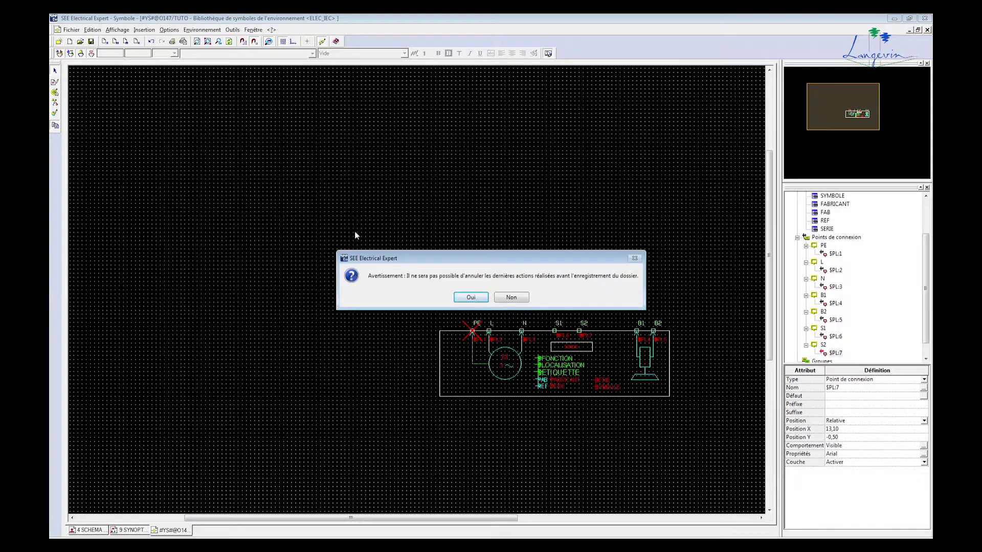
pyautogui.click(470, 297)
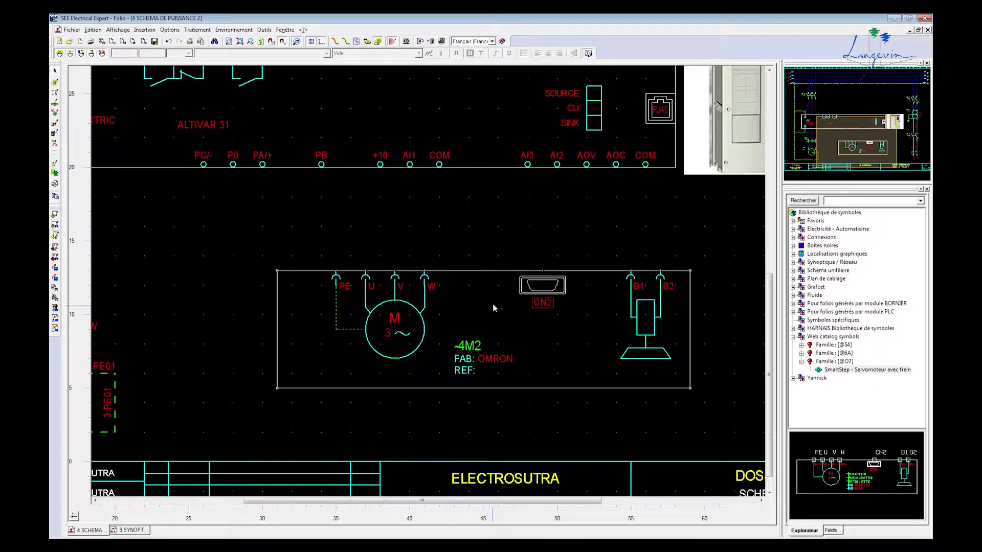
# - Delete the existing servomotor symbol with the CN2 connector from the power schematic folio
pyautogui.moveTo(492, 302)
pyautogui.click(71, 30)
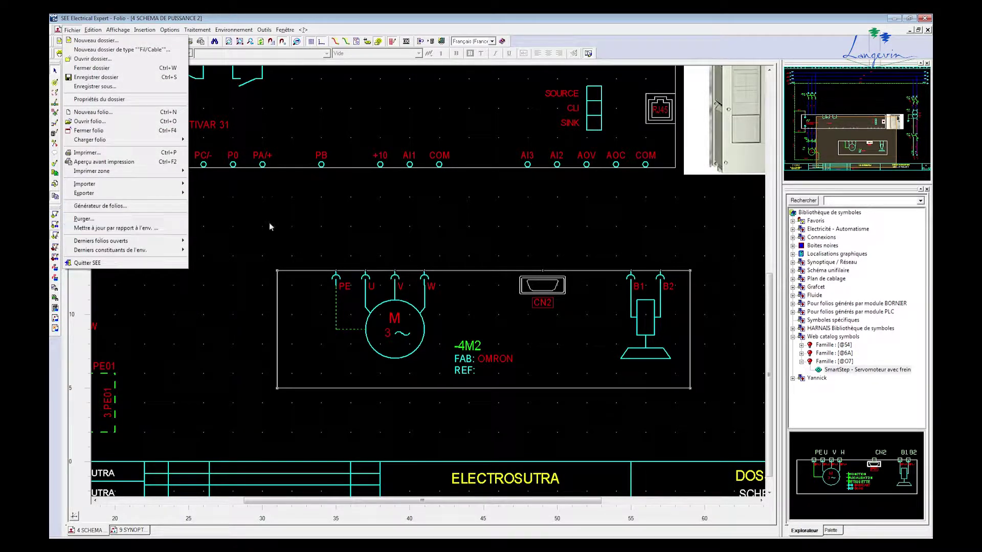
pyautogui.click(317, 260)
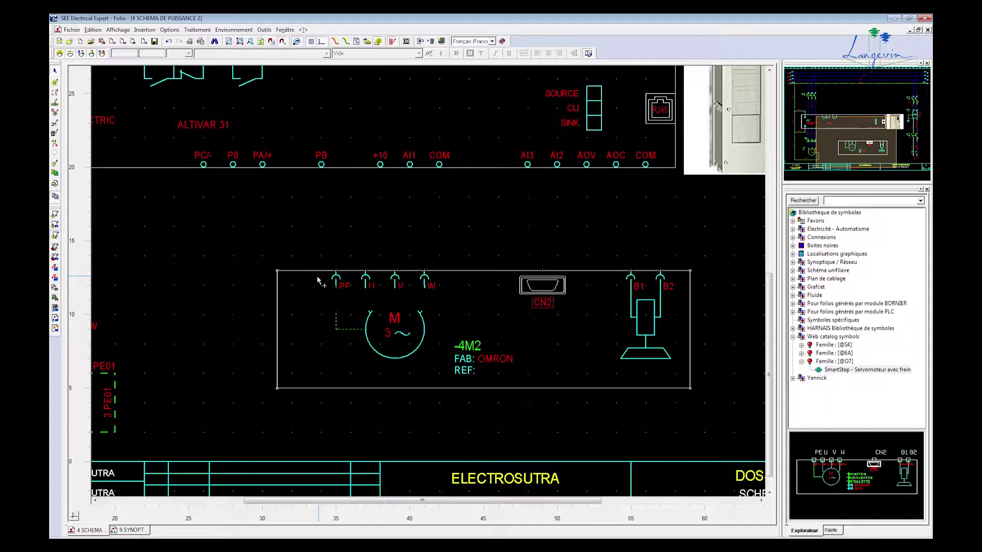
pyautogui.press('Delete')
pyautogui.click(834, 368)
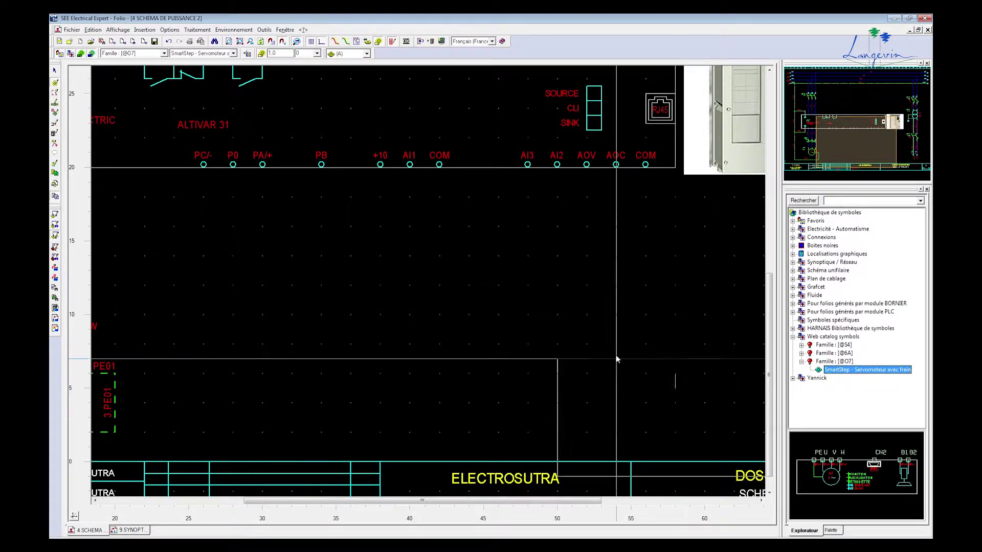
pyautogui.click(258, 249)
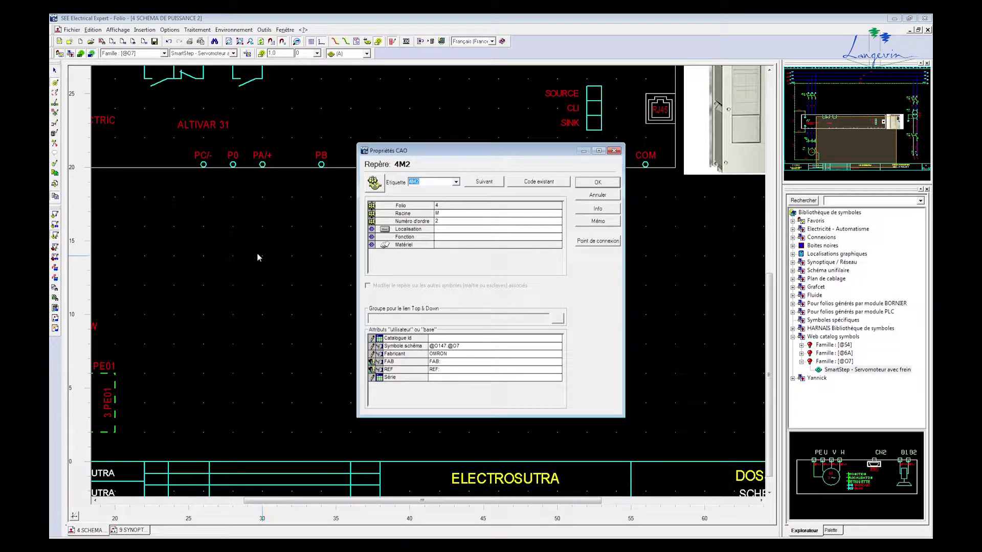
pyautogui.click(587, 183)
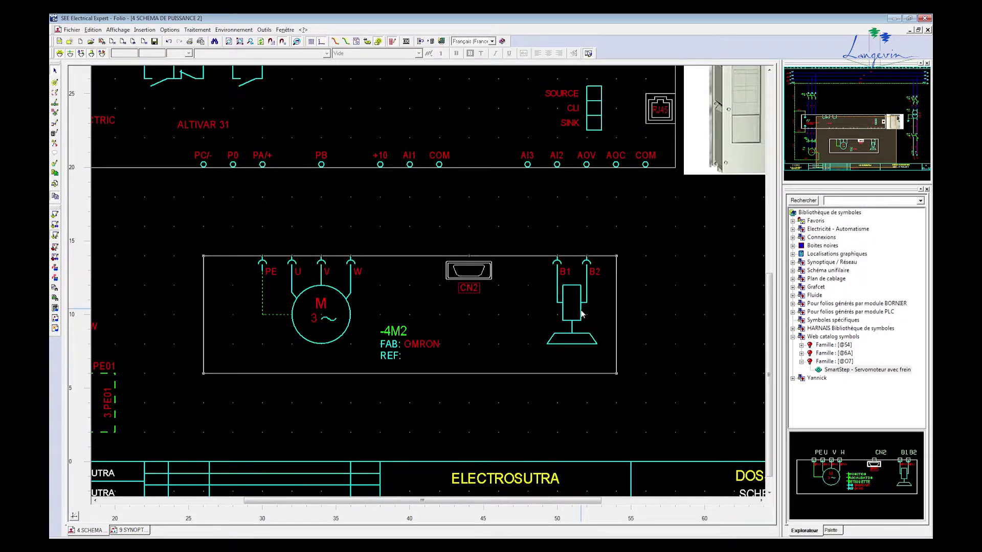
# - Place the customized SmartStep - Servomoteur avec frein symbol from the Tuto family below the drive, accepting its proposed properties
pyautogui.click(793, 378)
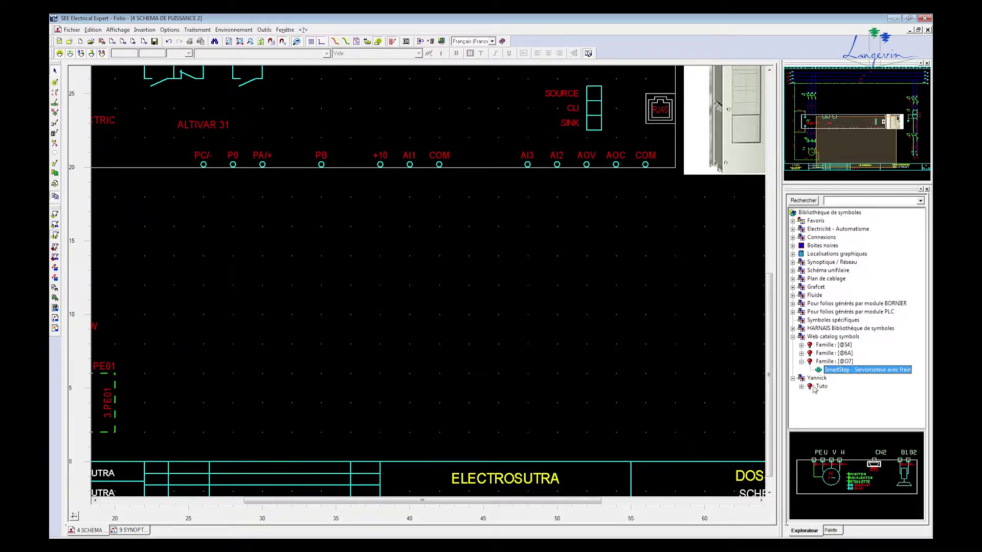
pyautogui.click(813, 389)
pyautogui.click(801, 386)
pyautogui.click(828, 395)
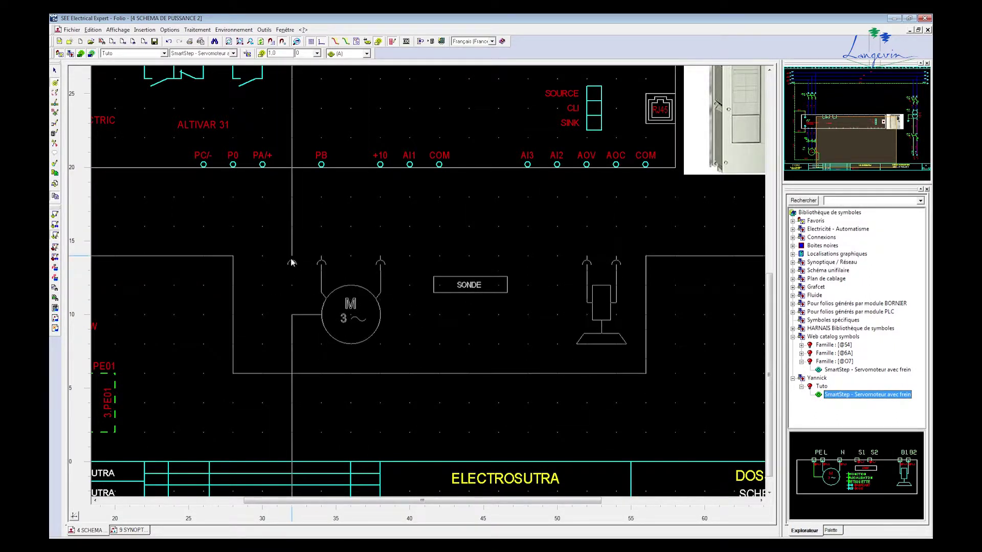
pyautogui.click(291, 263)
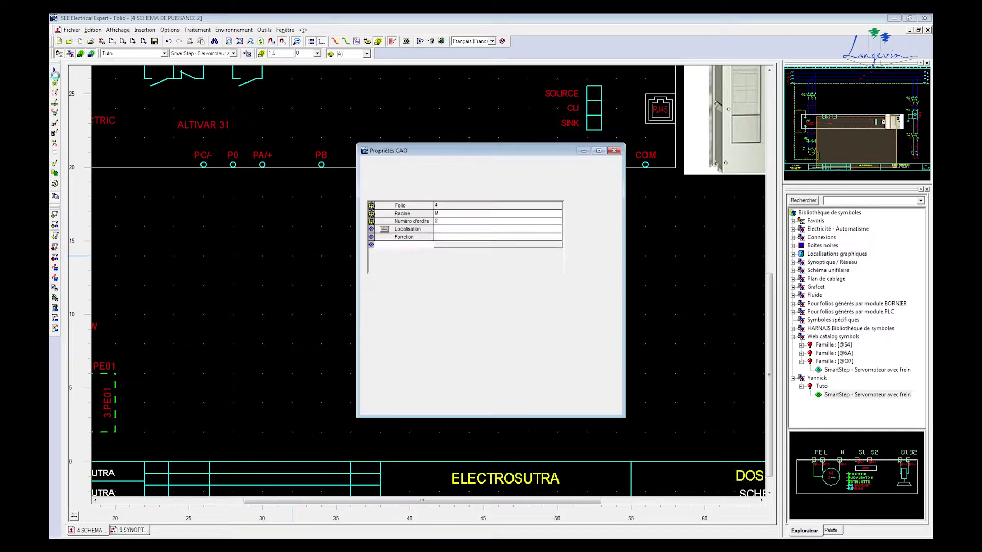
pyautogui.click(597, 183)
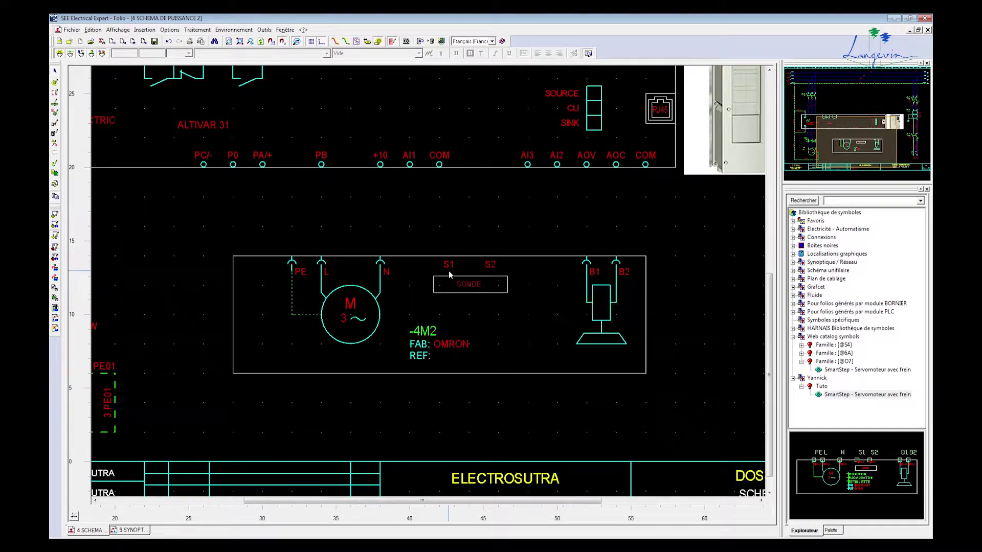
# - Turn on the display of the connection points and their IN/OUT directions on the folio
pyautogui.scroll(2, 450, 262)
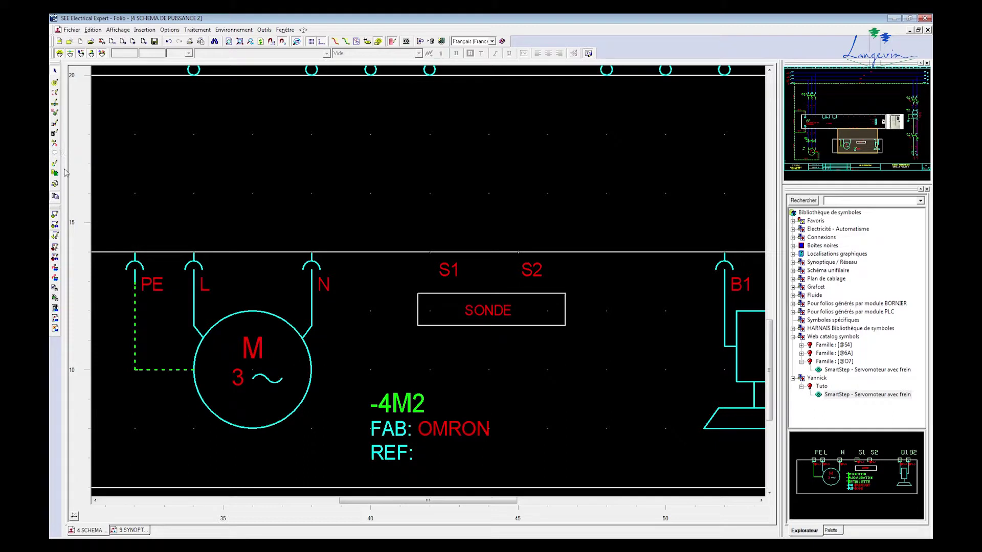
pyautogui.click(59, 146)
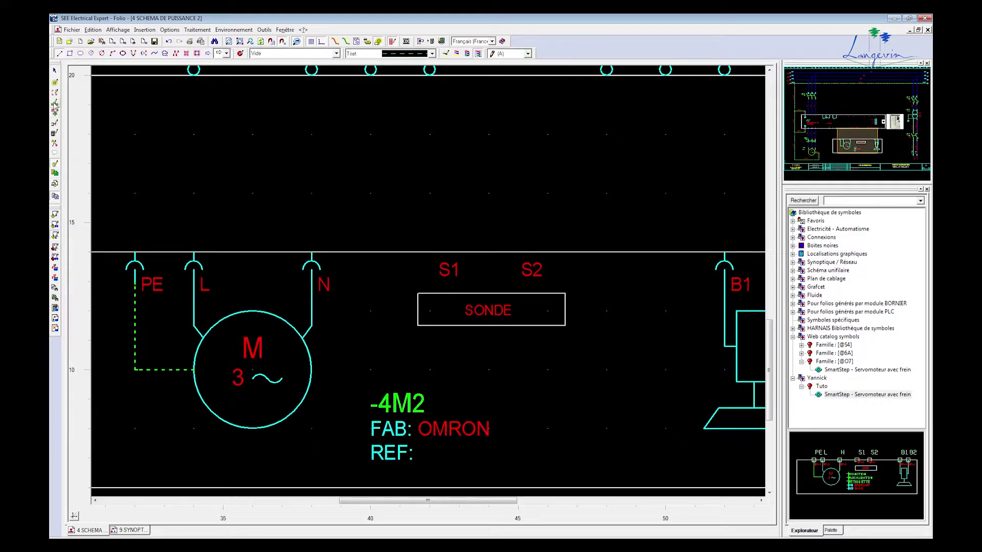
pyautogui.click(55, 113)
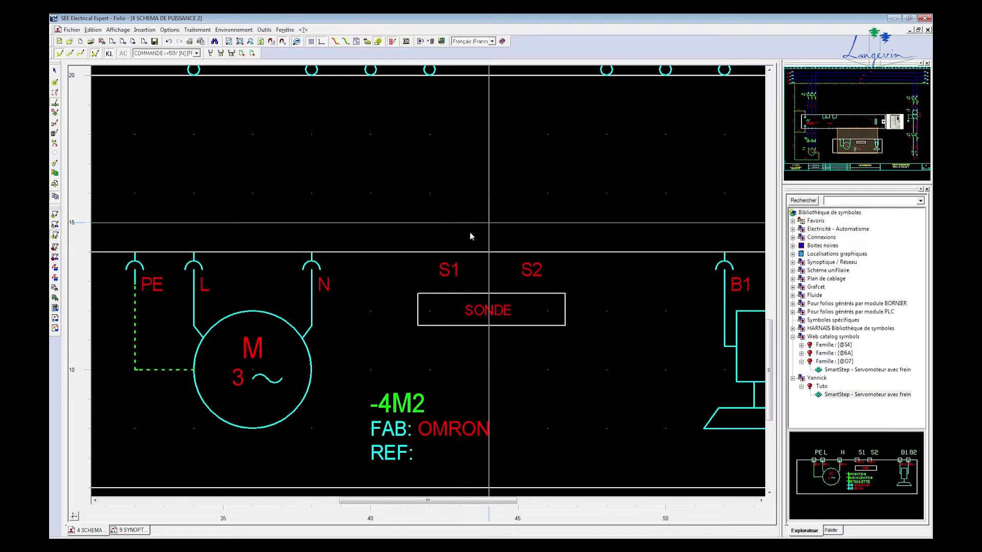
pyautogui.click(357, 41)
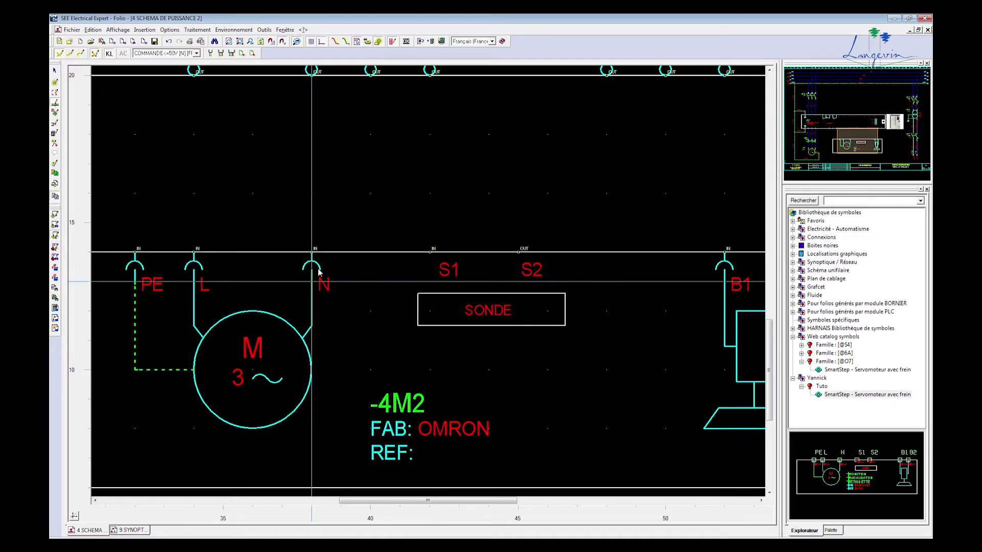
pyautogui.press('Escape')
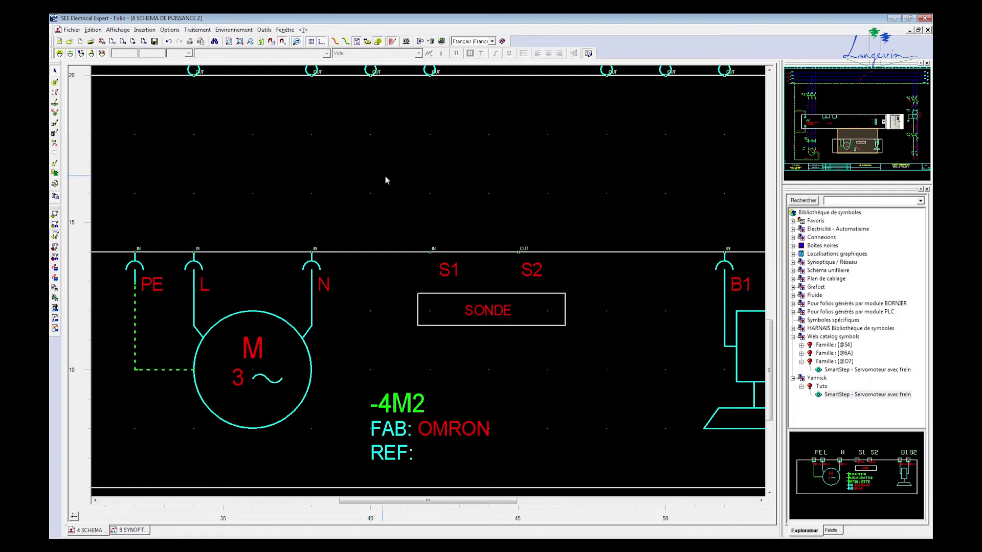
pyautogui.scroll(-2, 386, 179)
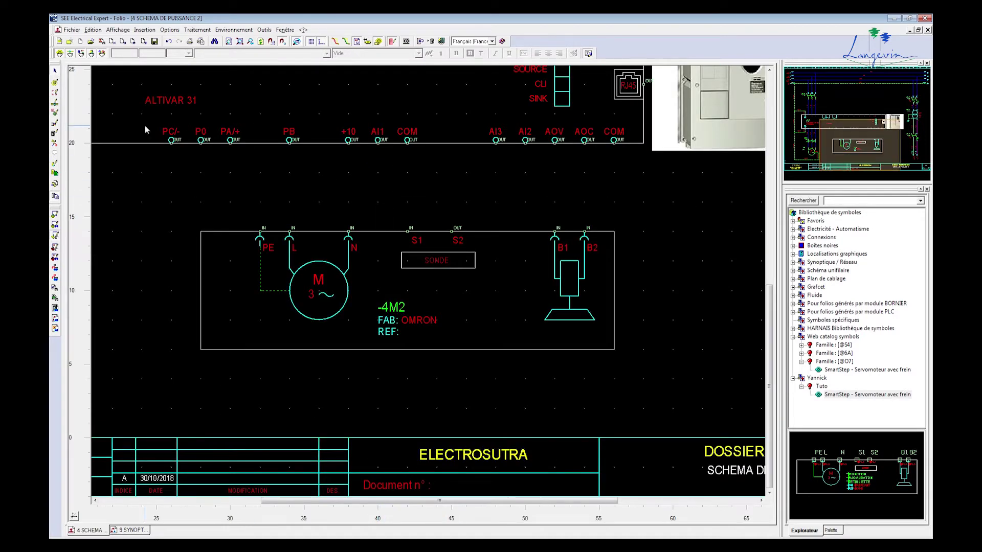
# - Draw a vertical connection about 3 units long upward from each of the S1 and S2 connection points of the servomotor
pyautogui.click(55, 103)
pyautogui.click(408, 232)
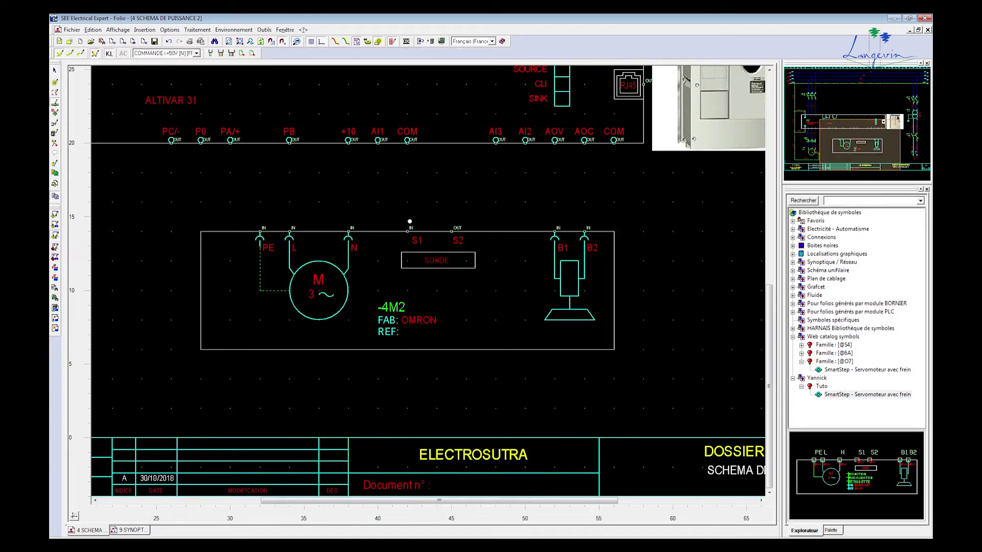
pyautogui.click(406, 188)
pyautogui.click(451, 231)
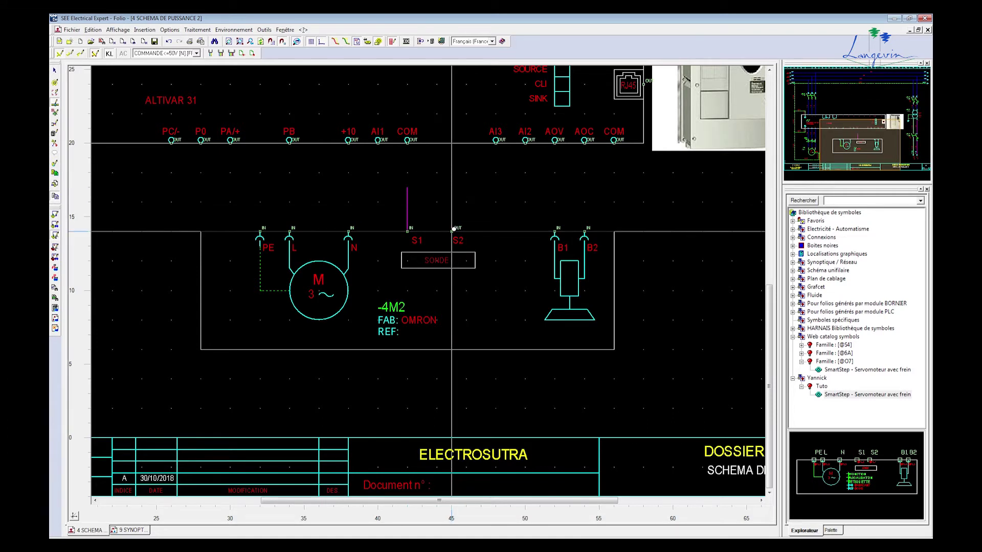
pyautogui.click(451, 188)
pyautogui.click(55, 71)
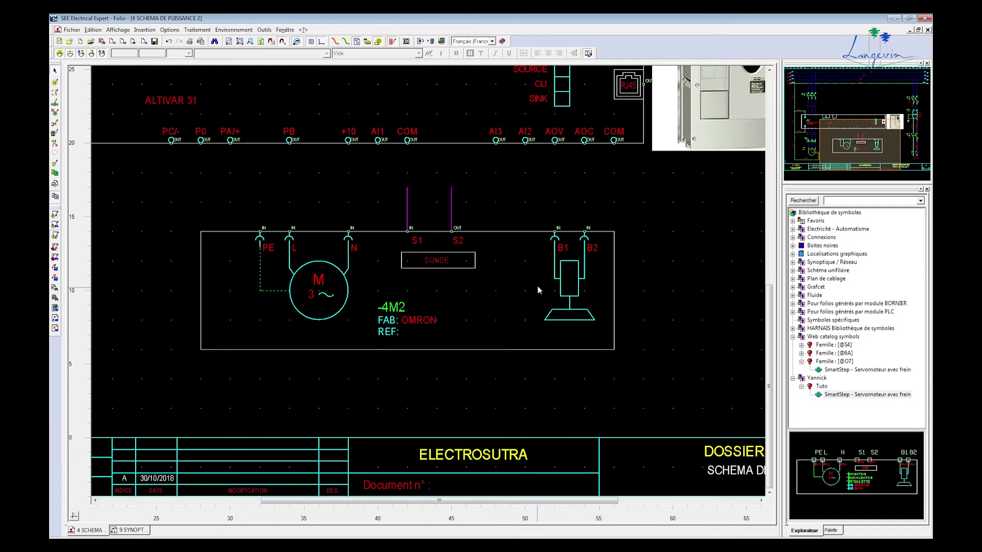